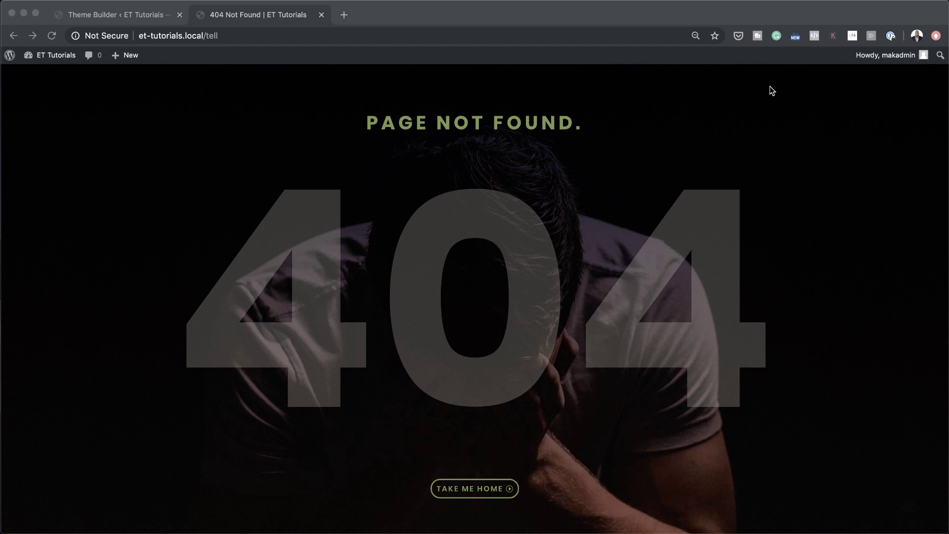
# - Return to the Divi Theme Builder page listing the Default Website Template and existing 404 Page template
pyautogui.click(133, 17)
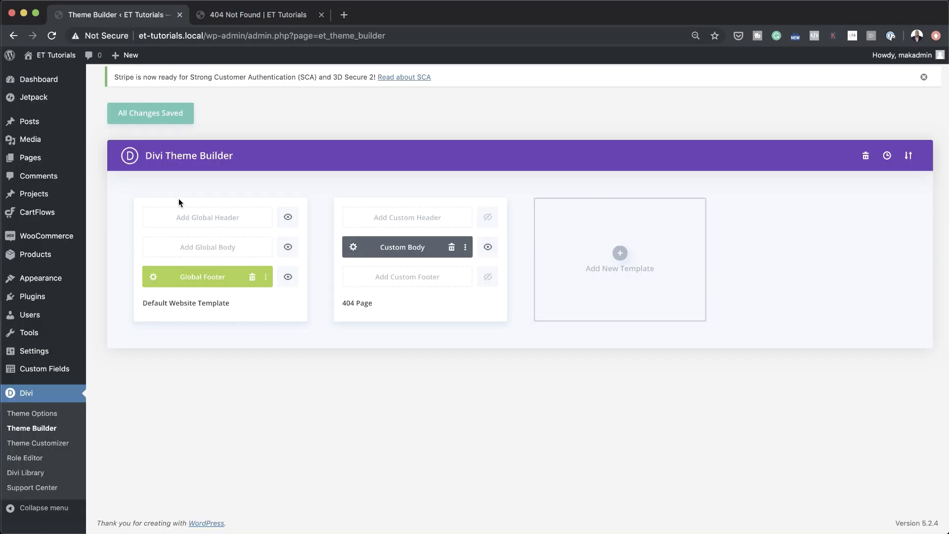
# - Delete the old 404 Page template and save the Theme Builder changes
pyautogui.click(349, 308)
pyautogui.click(371, 190)
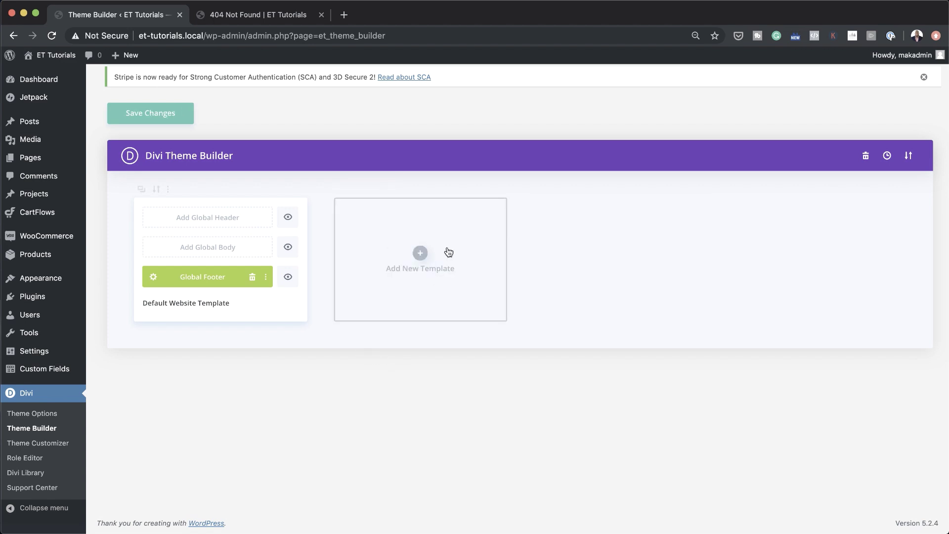
pyautogui.press('super+s')
# - Close Add New Template without creating one, save again, and select the site's web address
pyautogui.click(419, 253)
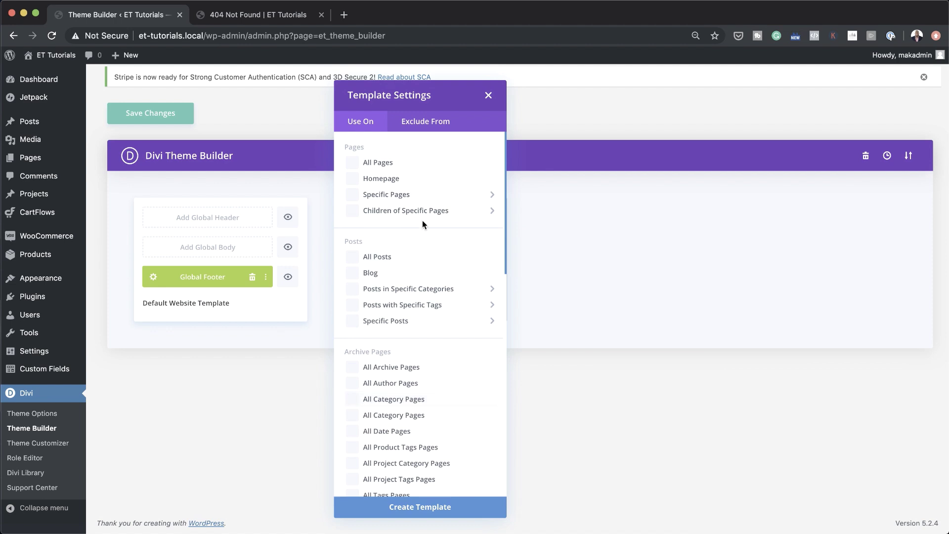
pyautogui.scroll(-1, 420, 415)
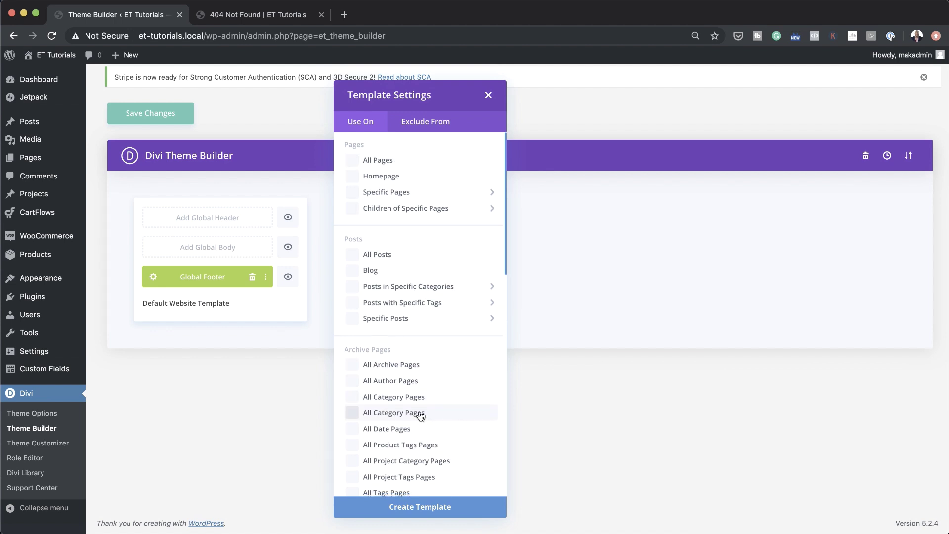
pyautogui.scroll(-10, 421, 415)
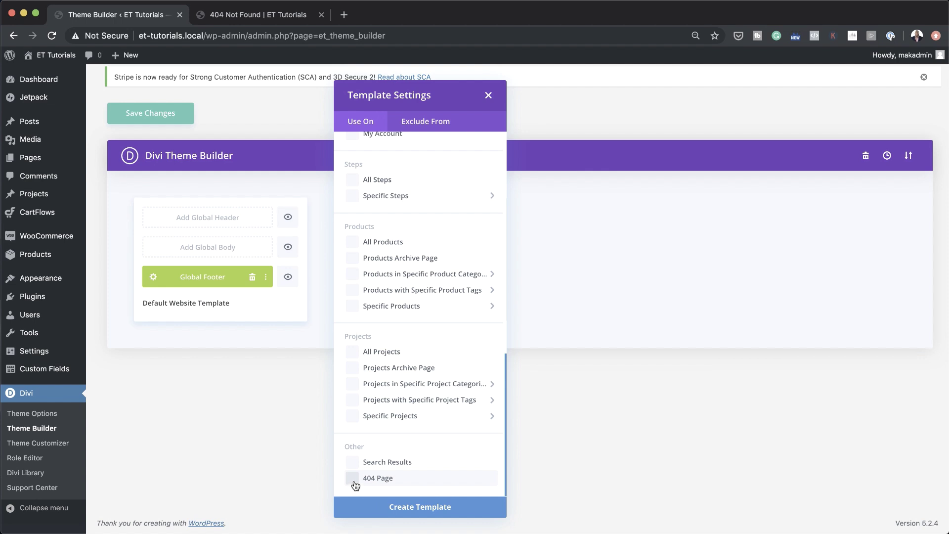
pyautogui.click(588, 436)
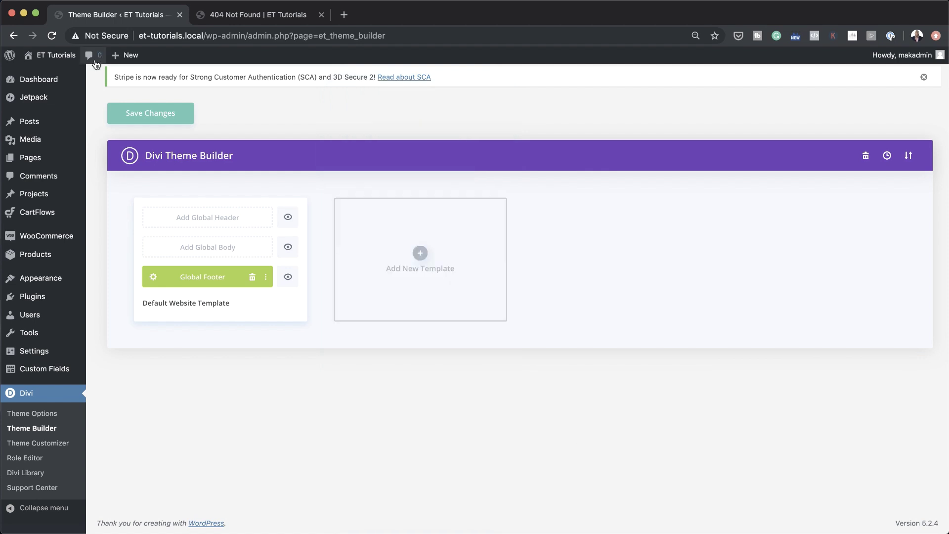
pyautogui.click(143, 115)
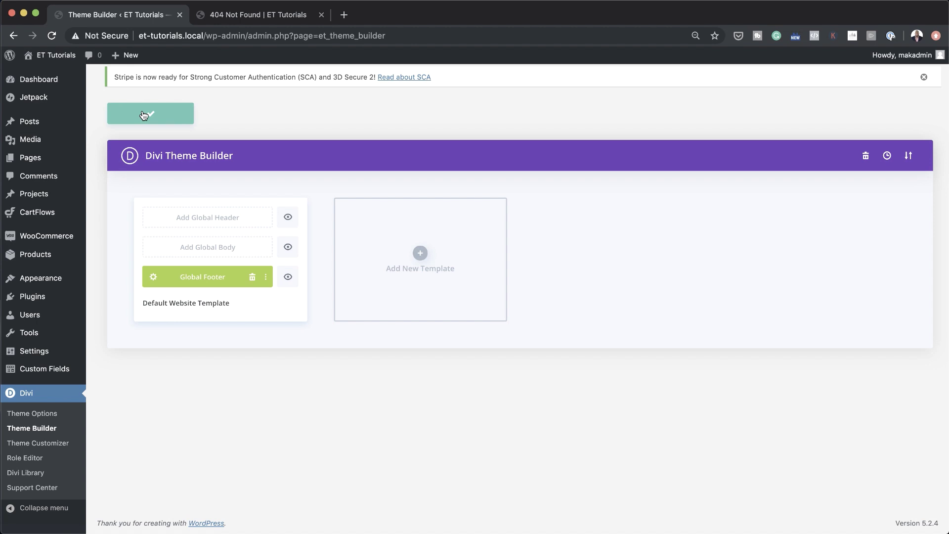
pyautogui.moveTo(206, 36); pyautogui.dragTo(136, 40)
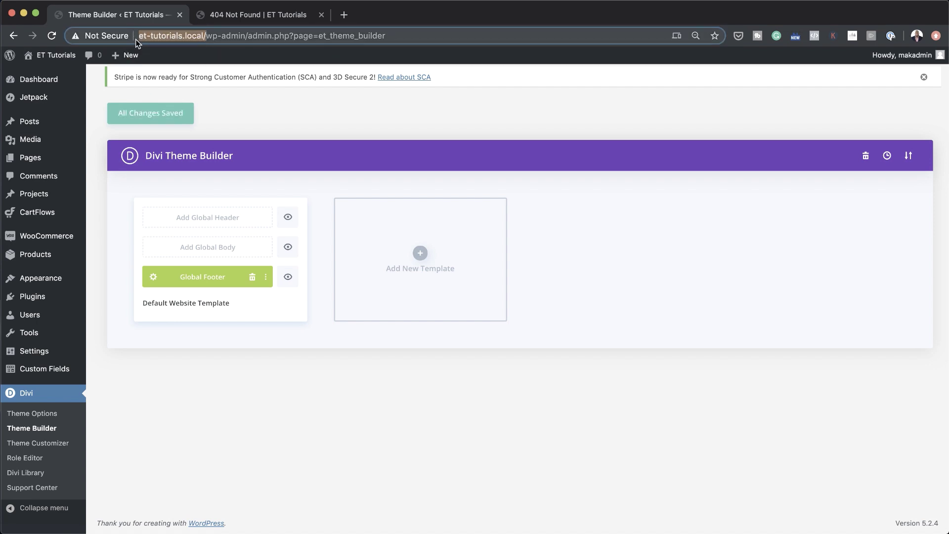
# - Load the site address plus 'jdfjhgfk' in a new tab to view the default 404 page
pyautogui.click(344, 14)
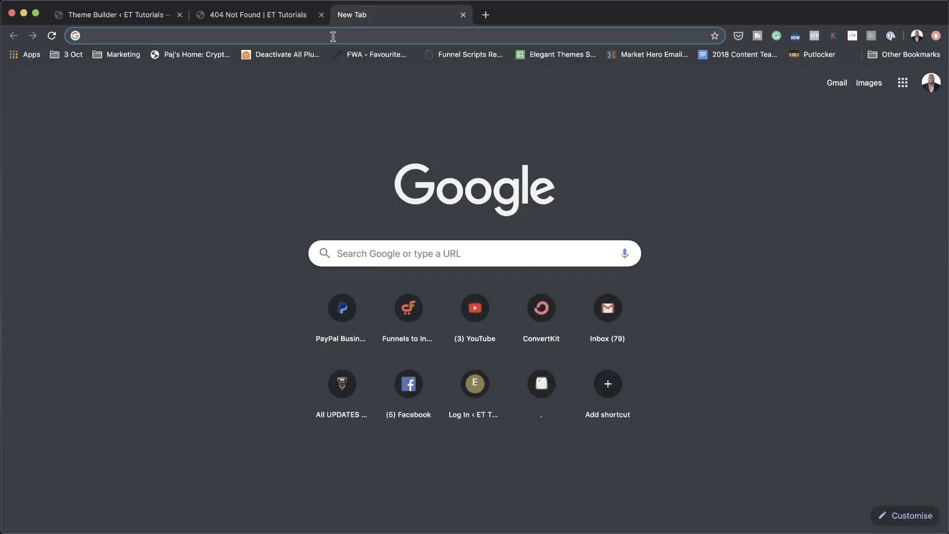
pyautogui.write('http://et-tutorials.local/')
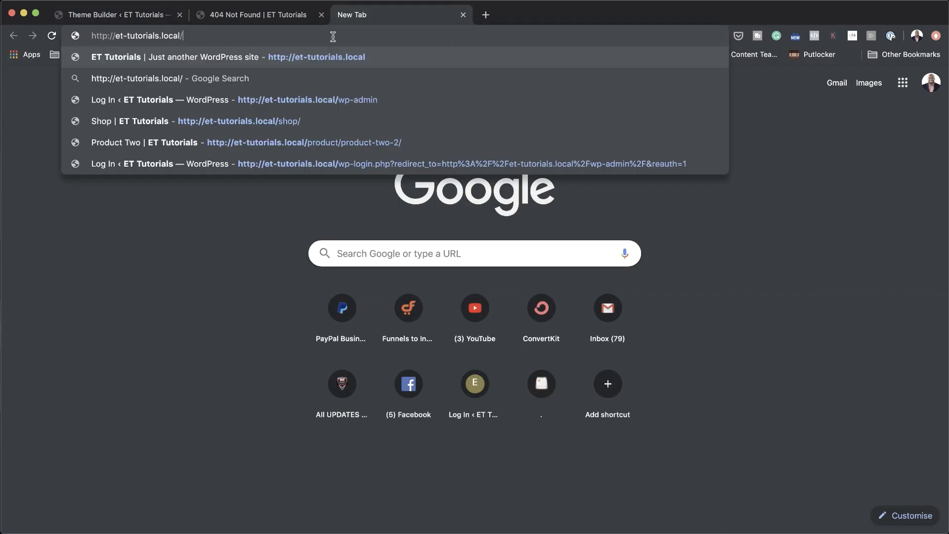
pyautogui.write('jdfjhgfk')
pyautogui.press('Return')
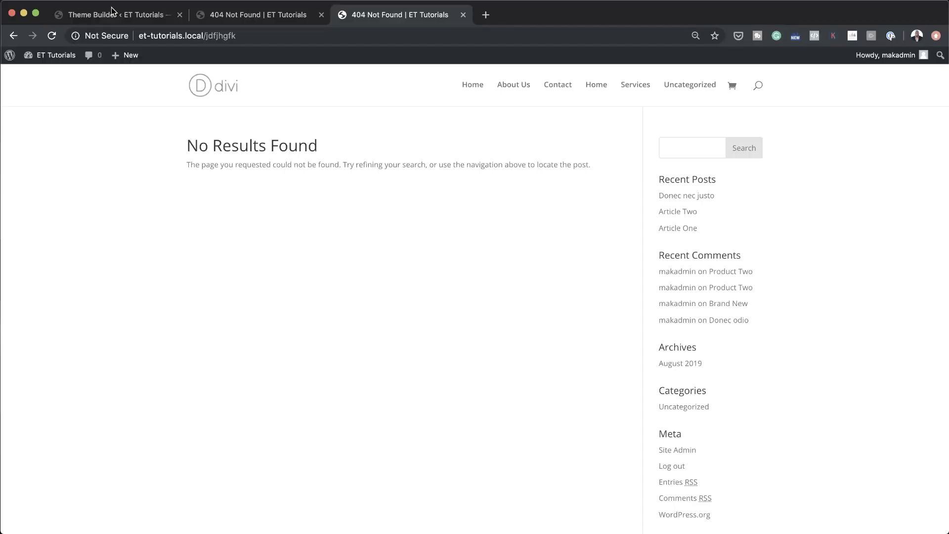
# - Create a new template assigned to the 404 Page
pyautogui.click(111, 12)
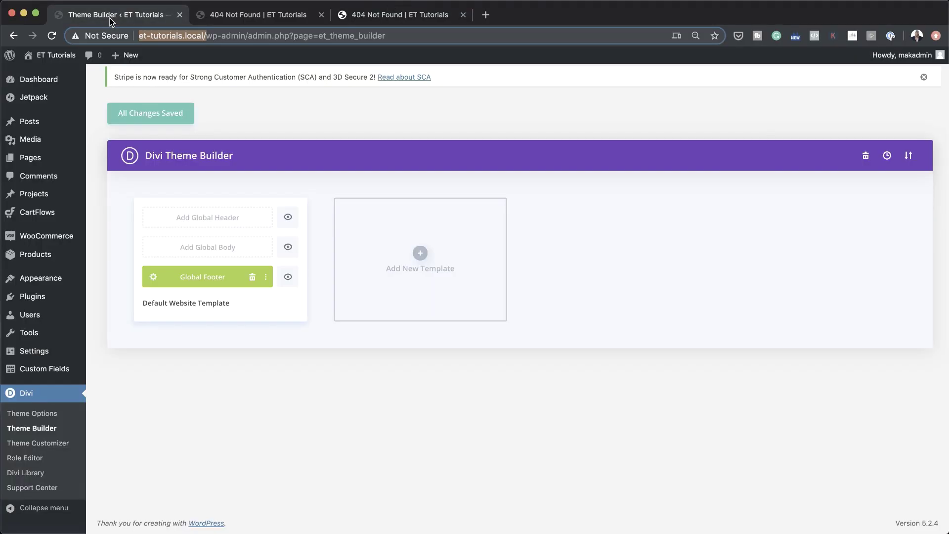
pyautogui.click(421, 253)
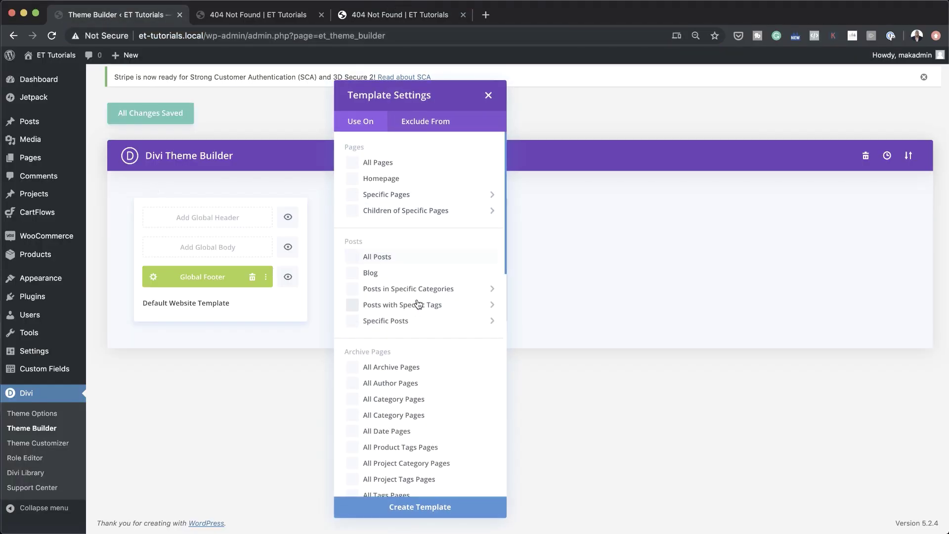
pyautogui.scroll(-15, 418, 304)
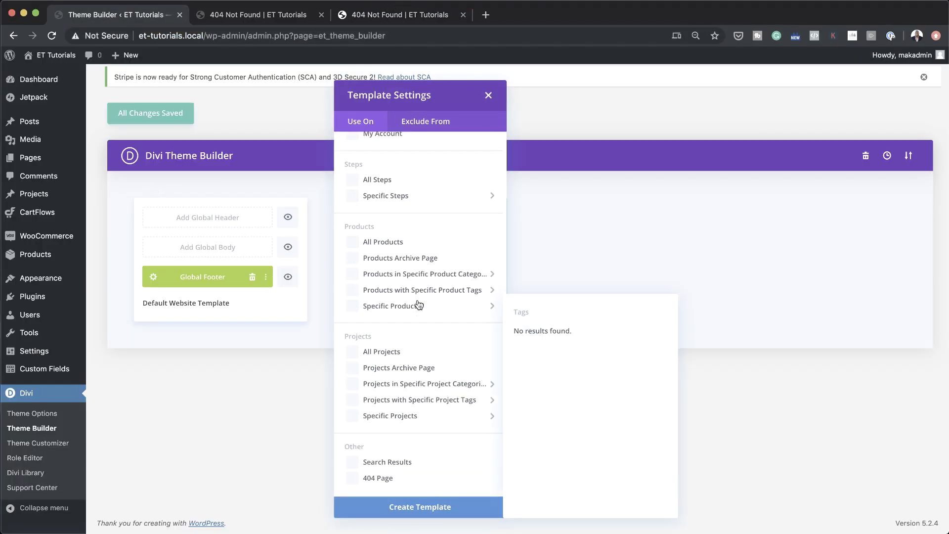
pyautogui.click(352, 479)
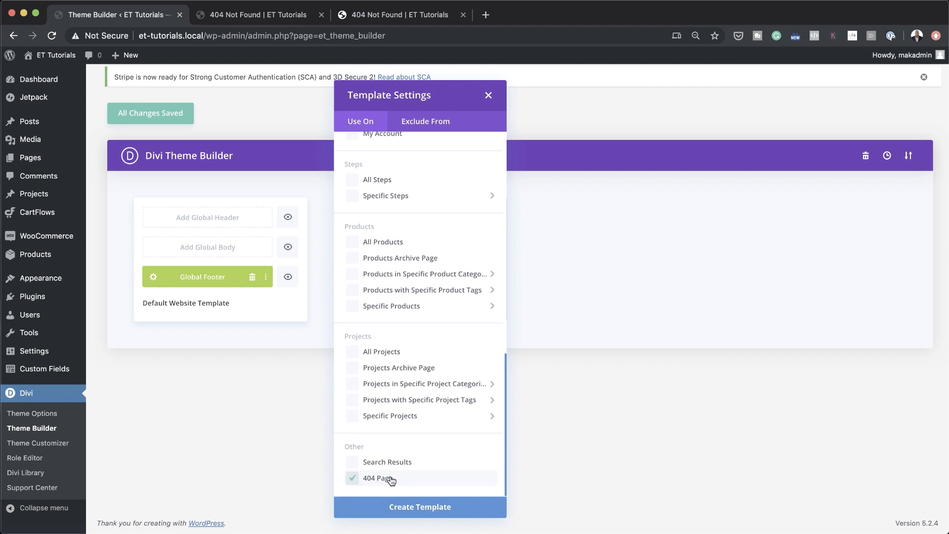
pyautogui.click(415, 510)
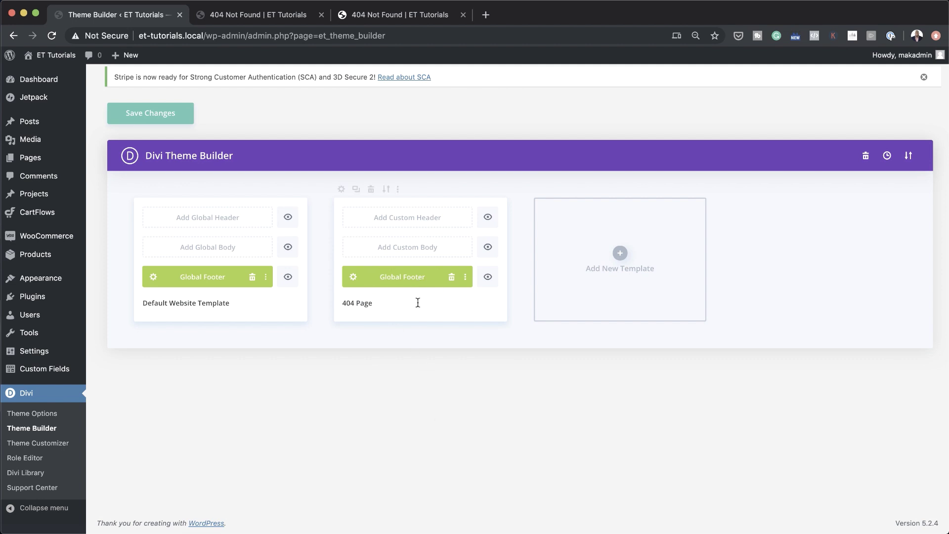
# - Remove the Global Footer from the 404 template and build a custom body
pyautogui.click(451, 277)
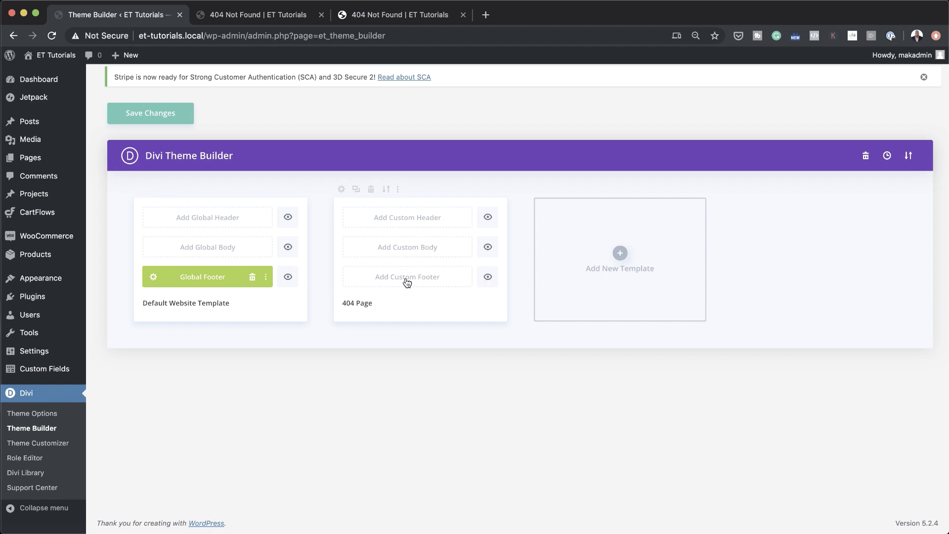
pyautogui.click(433, 250)
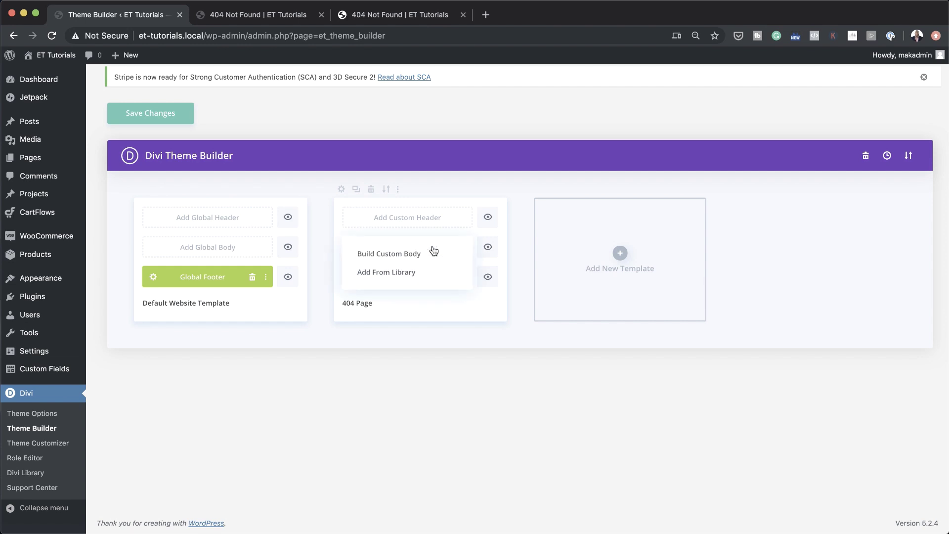
pyautogui.click(433, 255)
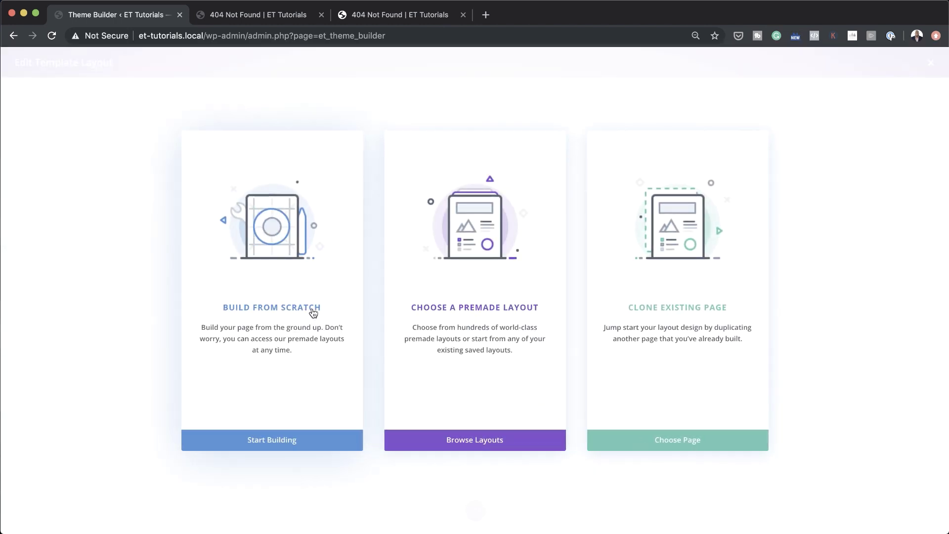
# - Build the body from scratch with a single one-column row and no module
pyautogui.click(313, 311)
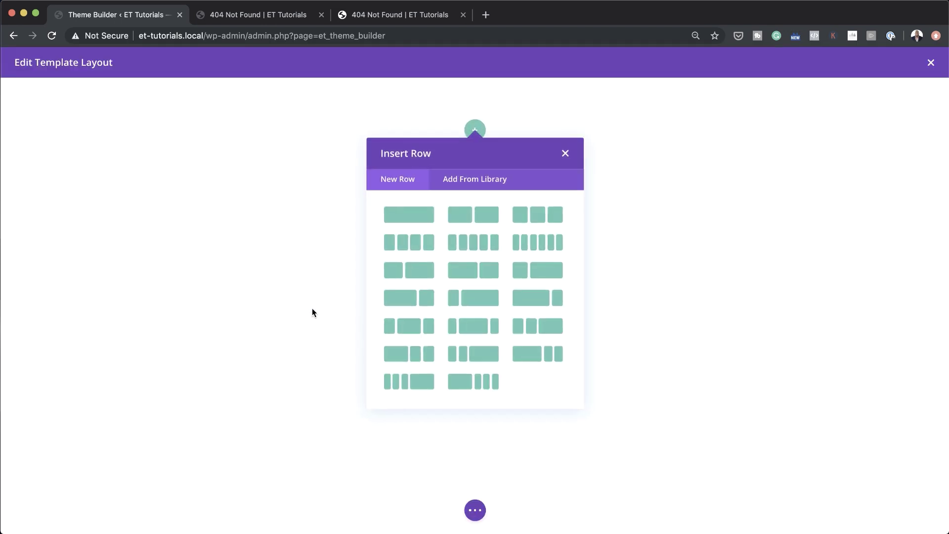
pyautogui.click(422, 218)
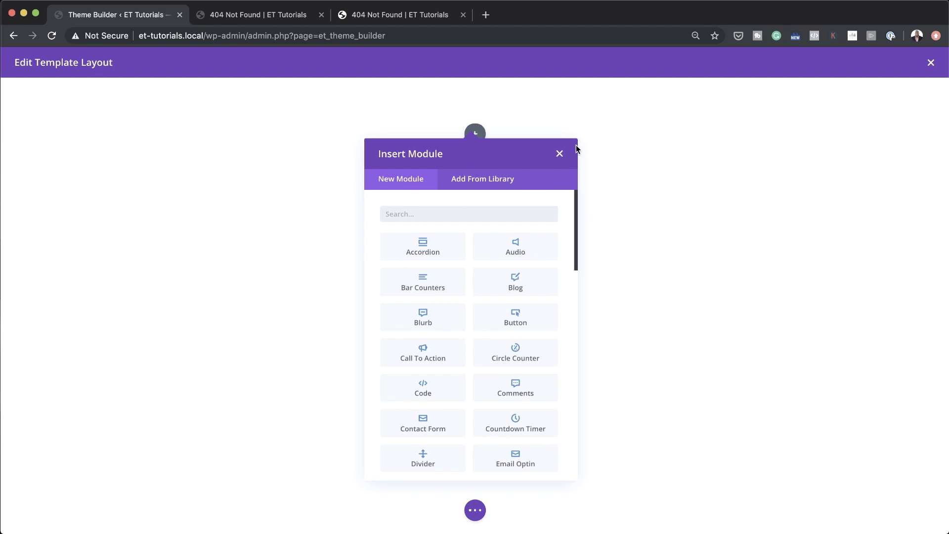
pyautogui.click(561, 154)
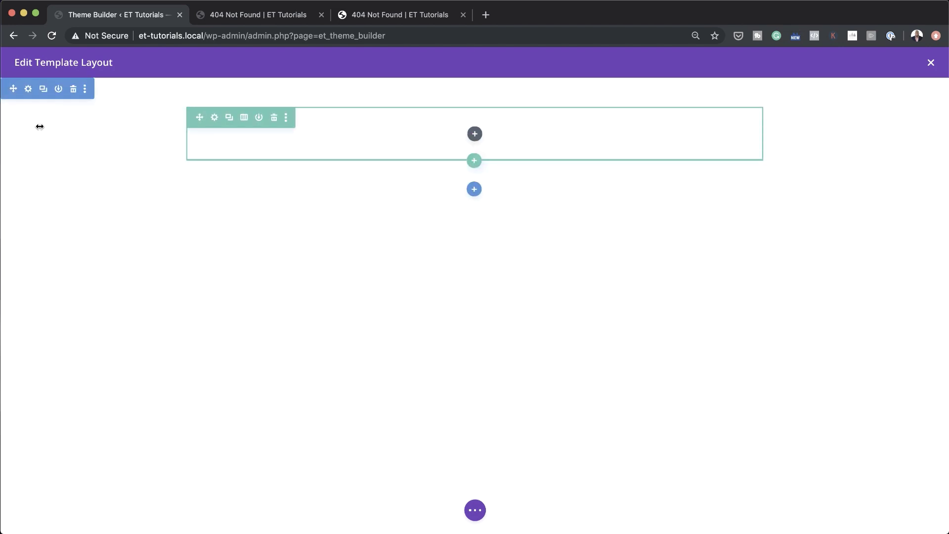
# - Set the section's Min Height to 100vh in its Design sizing options
pyautogui.click(29, 91)
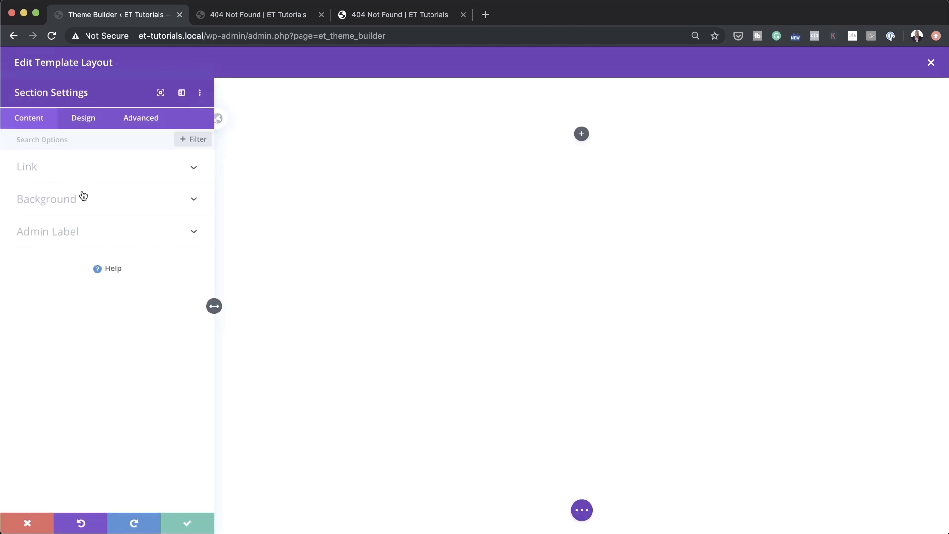
pyautogui.click(87, 124)
pyautogui.click(67, 230)
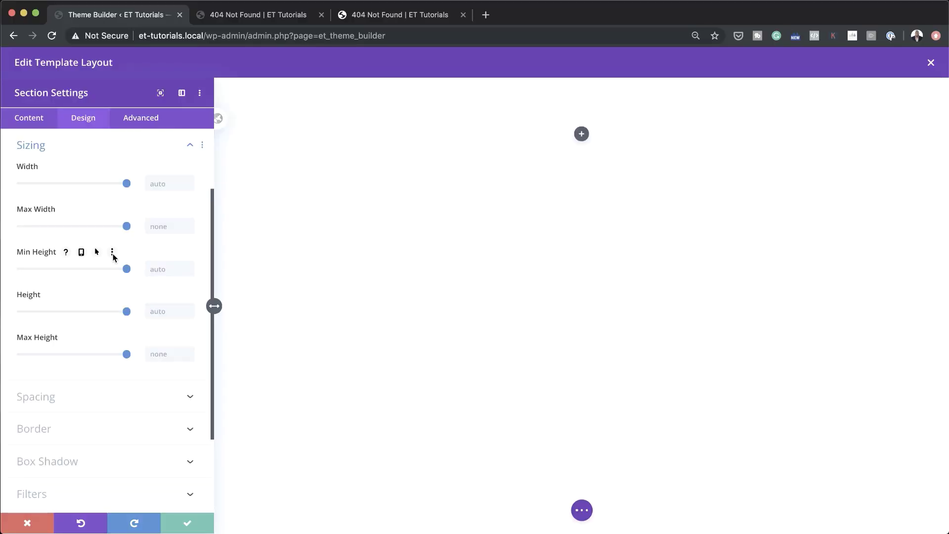
pyautogui.click(159, 273)
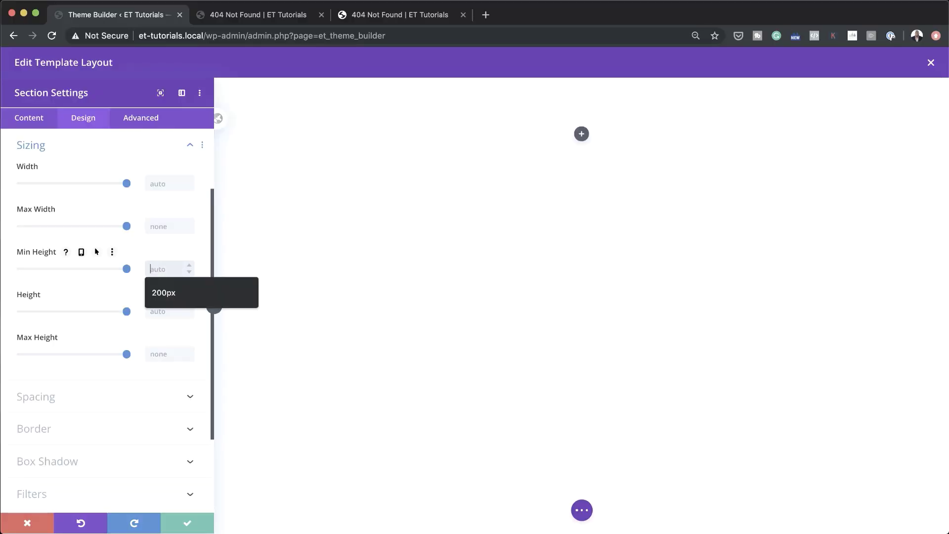
pyautogui.write('100vh')
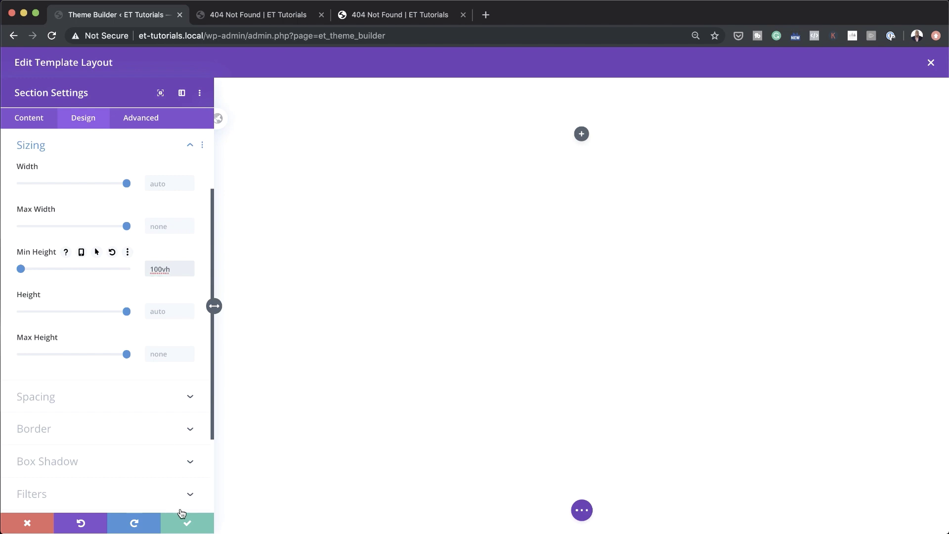
# - Give the section a navy #0a122a to brown #804e49 gradient background and save
pyautogui.click(40, 123)
pyautogui.click(70, 204)
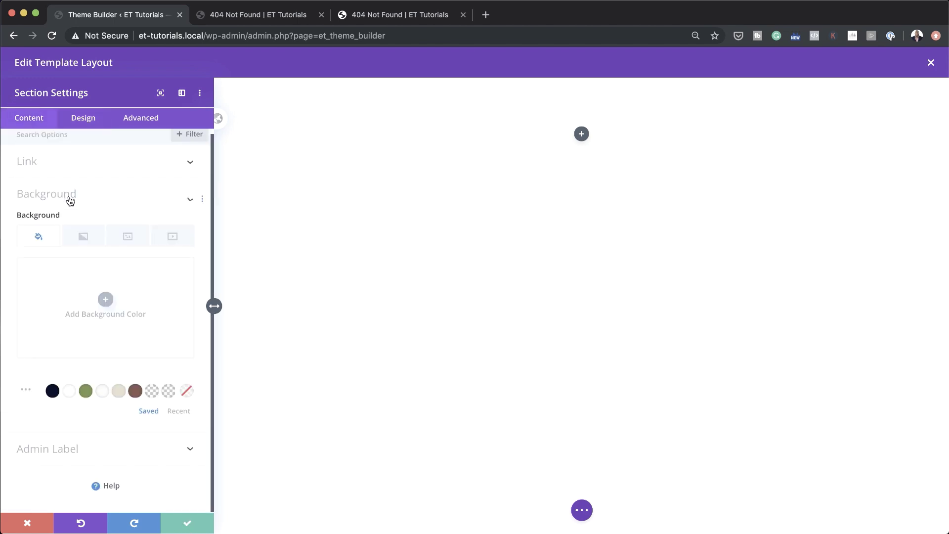
pyautogui.click(86, 249)
pyautogui.click(108, 311)
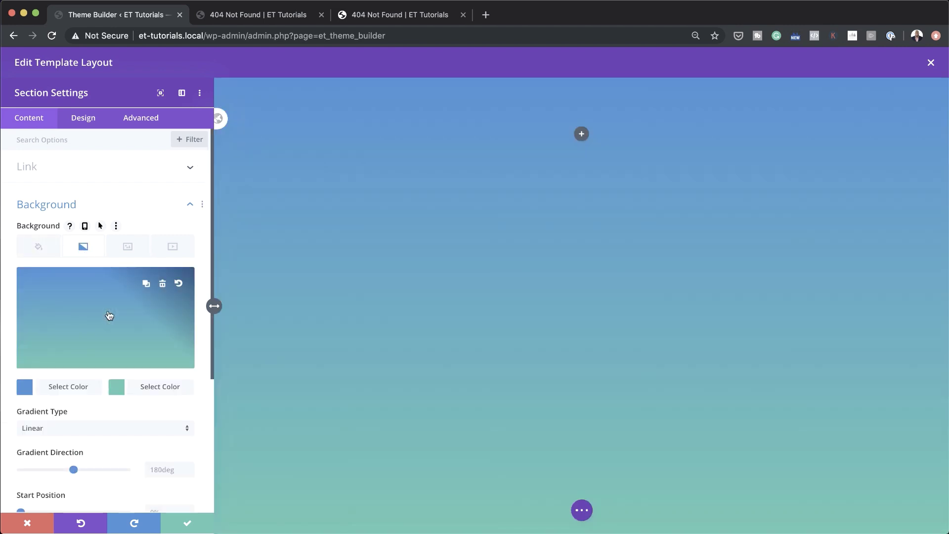
pyautogui.click(27, 392)
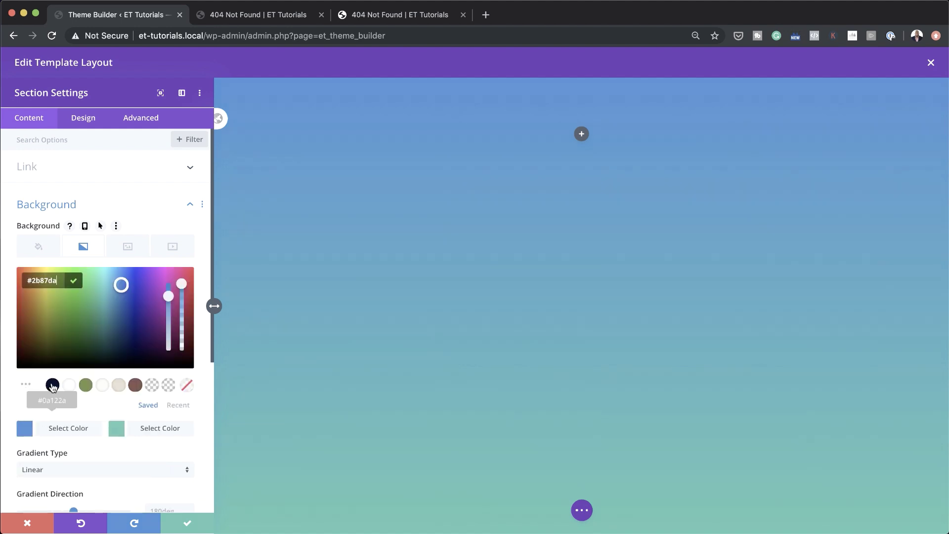
pyautogui.click(53, 385)
pyautogui.click(117, 428)
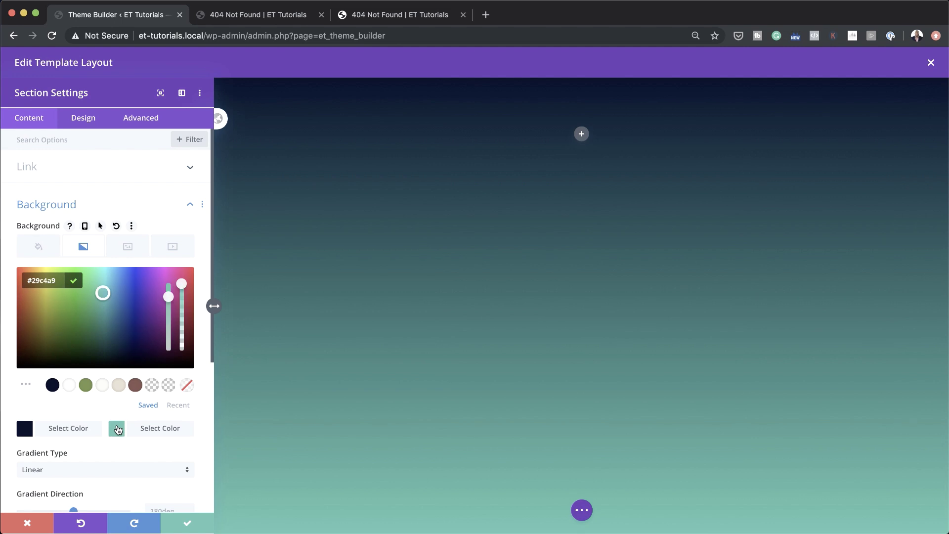
pyautogui.click(85, 385)
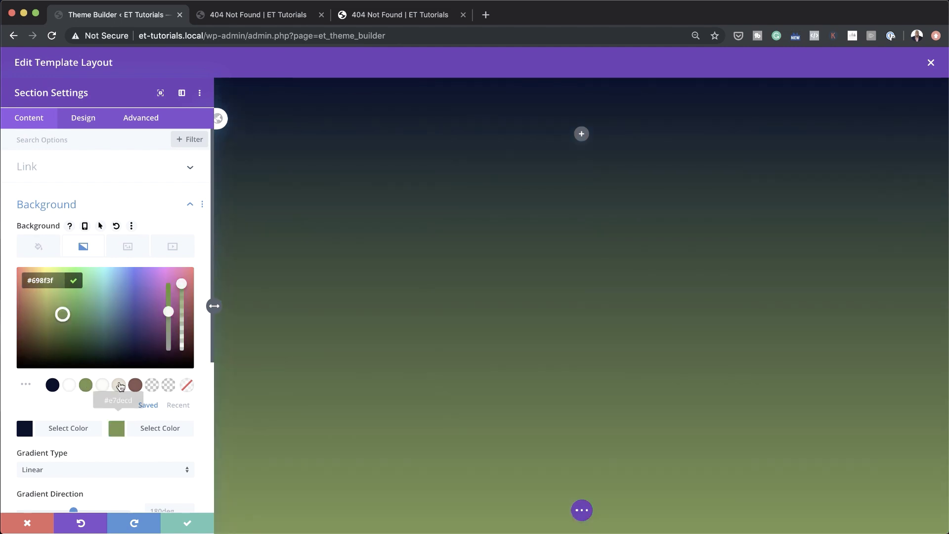
pyautogui.click(135, 385)
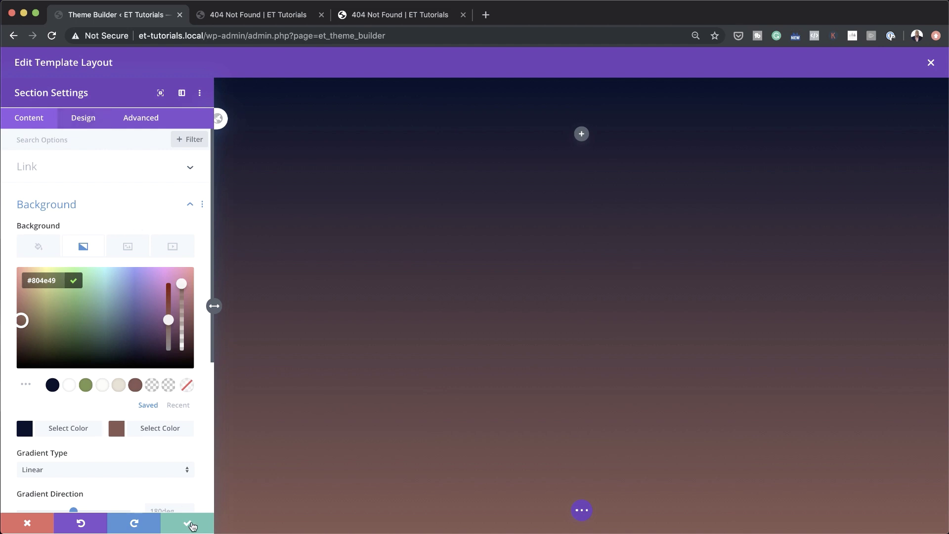
pyautogui.click(190, 526)
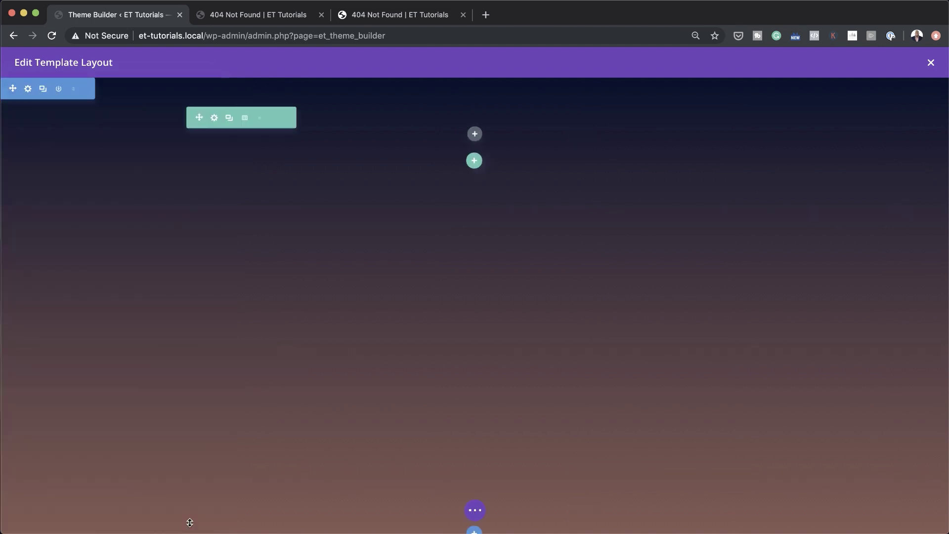
# - Add a Text module to the row with the text 'Page not found.'
pyautogui.click(475, 135)
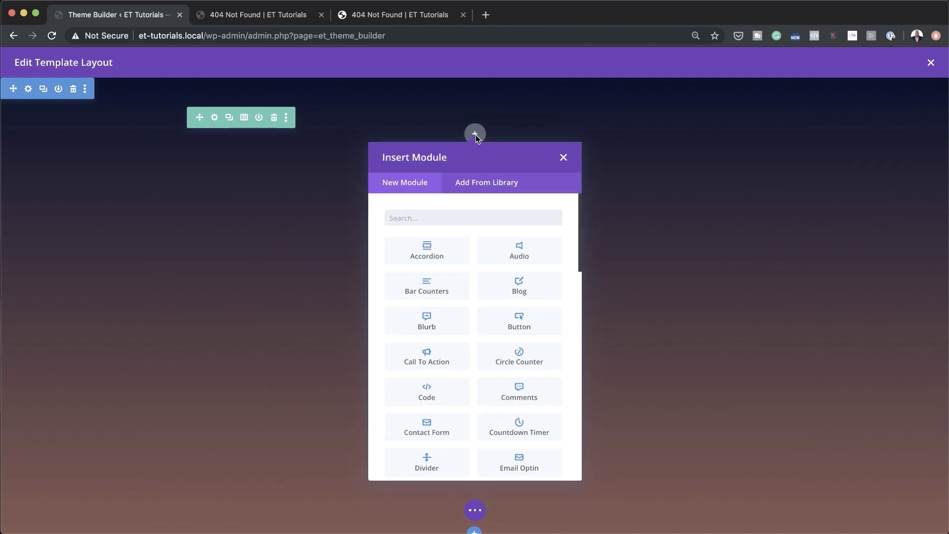
pyautogui.write('text')
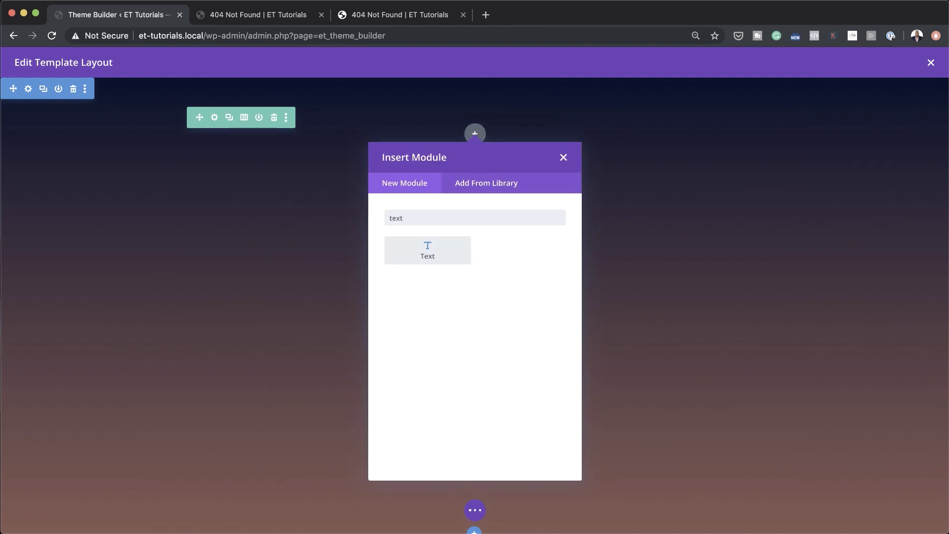
pyautogui.click(428, 250)
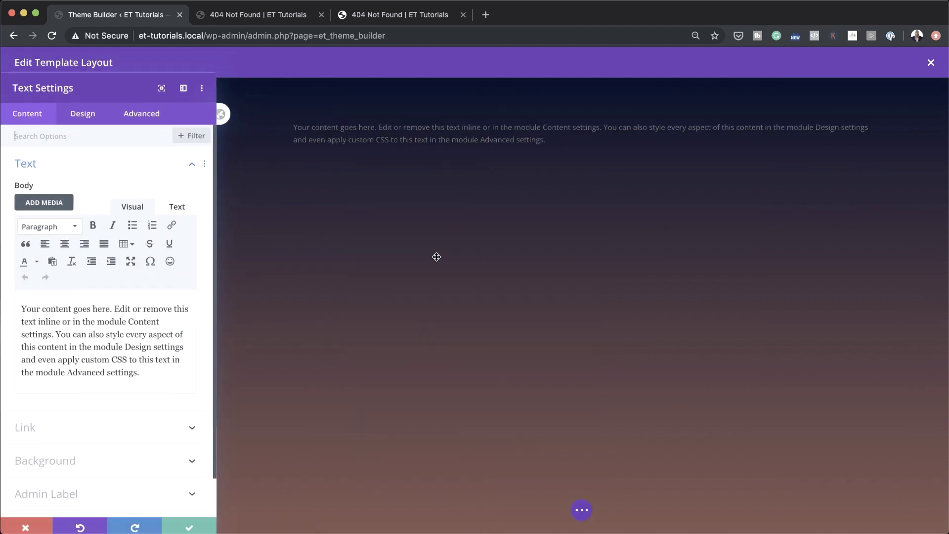
pyautogui.moveTo(139, 372); pyautogui.dragTo(17, 304)
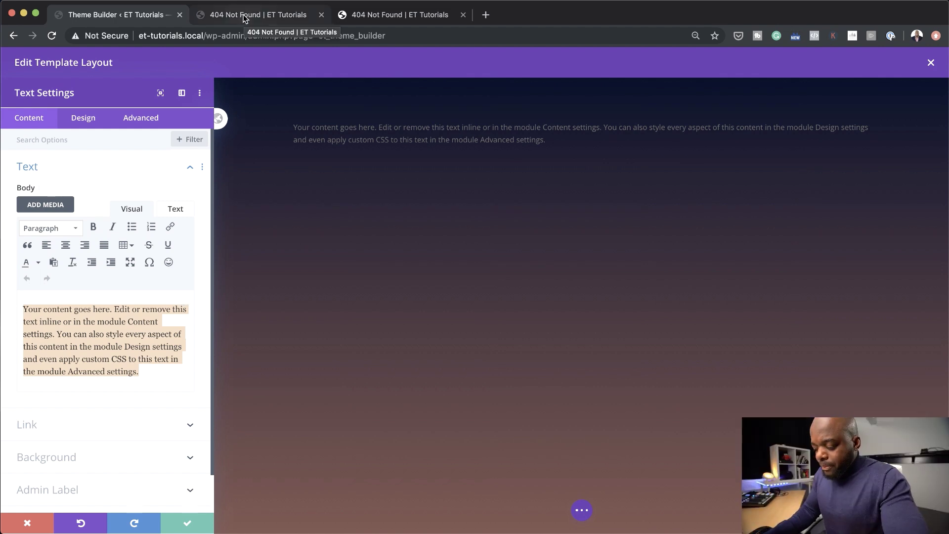
pyautogui.write('Page not found.')
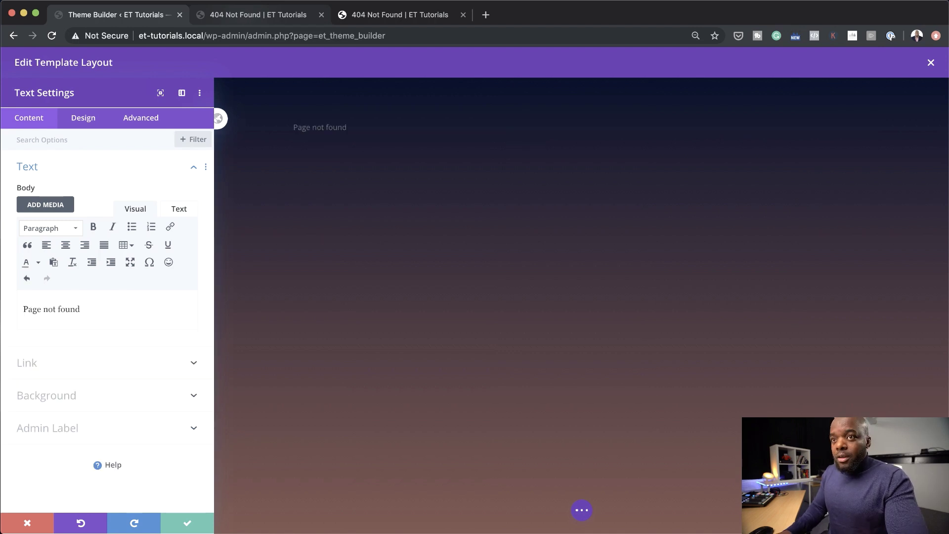
# - Style the title text as Poppins Semi Bold in uppercase
pyautogui.click(84, 124)
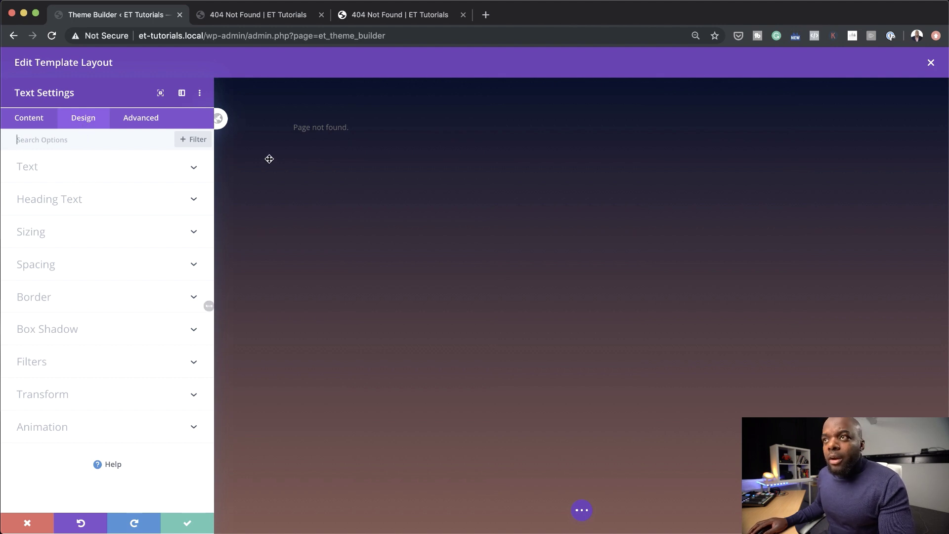
pyautogui.click(56, 169)
pyautogui.click(84, 238)
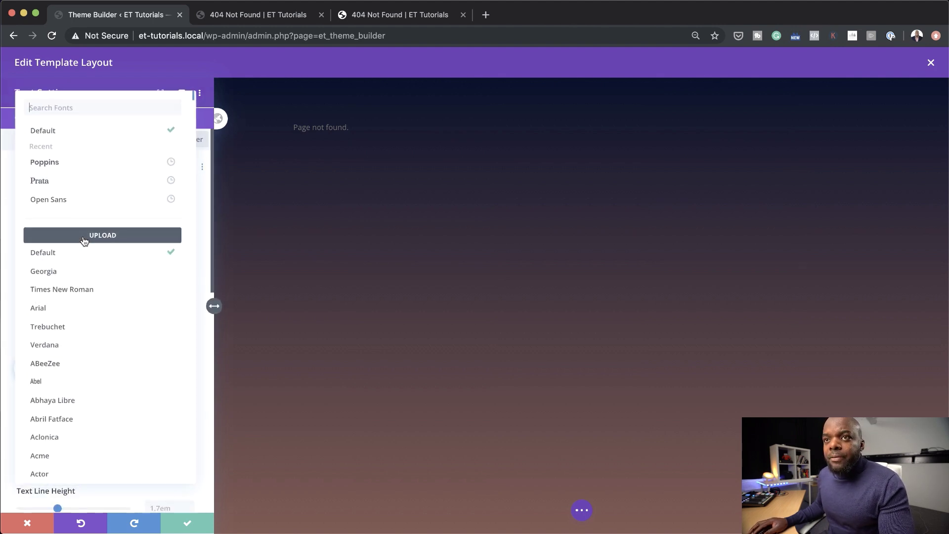
pyautogui.click(66, 160)
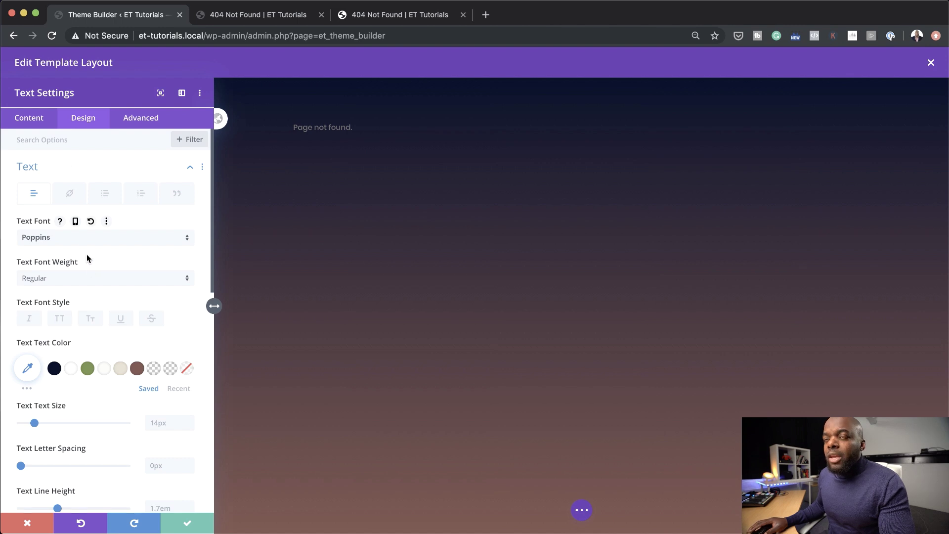
pyautogui.click(95, 280)
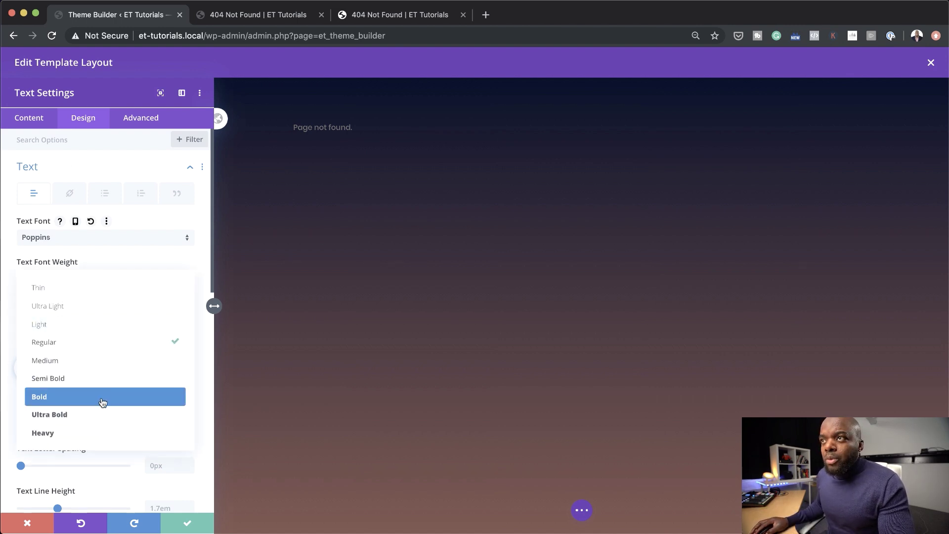
pyautogui.click(102, 378)
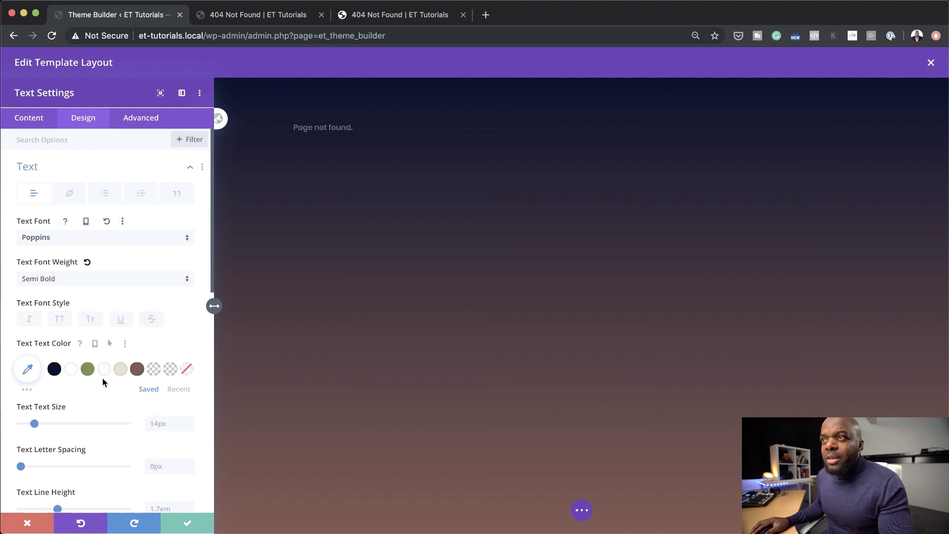
pyautogui.click(58, 321)
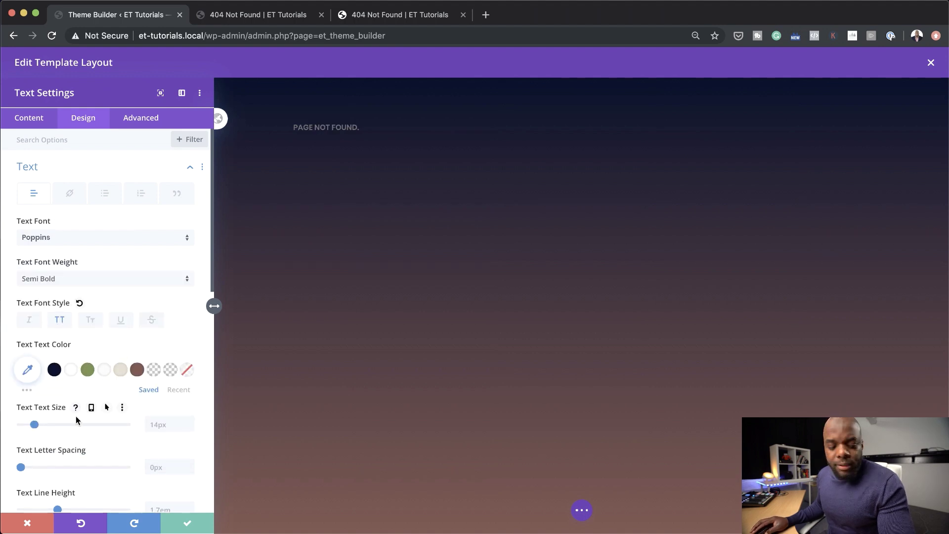
# - Set the title to 3vw size, 4px letter spacing, centred and beige, then save
pyautogui.click(162, 425)
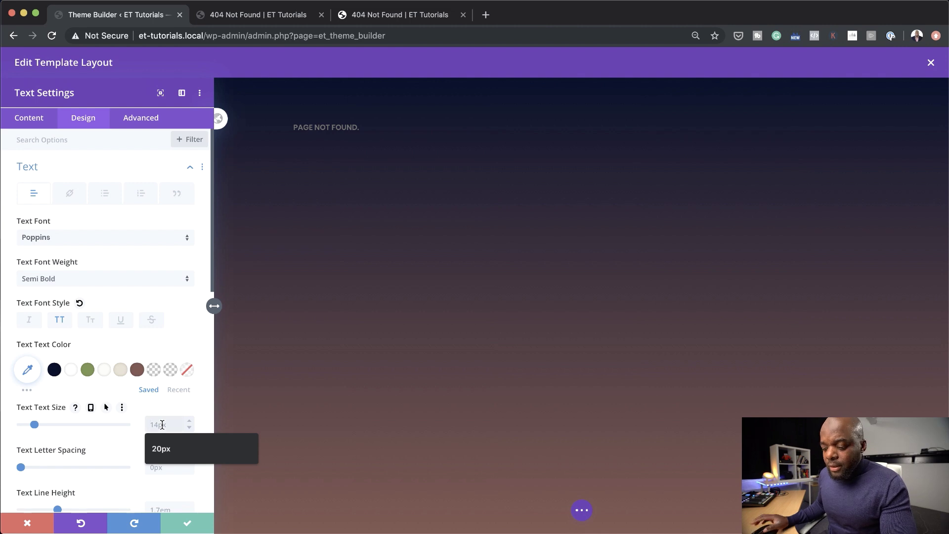
pyautogui.write('4vw')
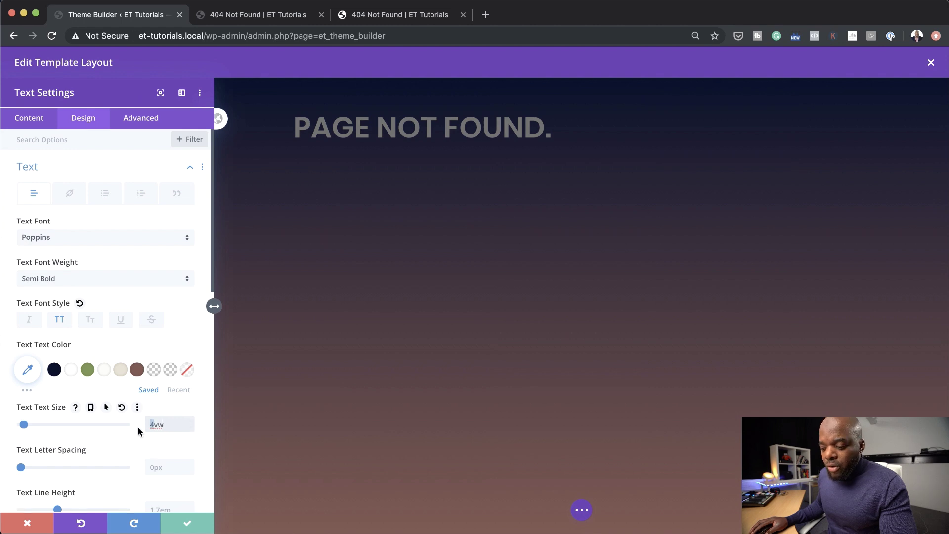
pyautogui.scroll(-1, 117, 389)
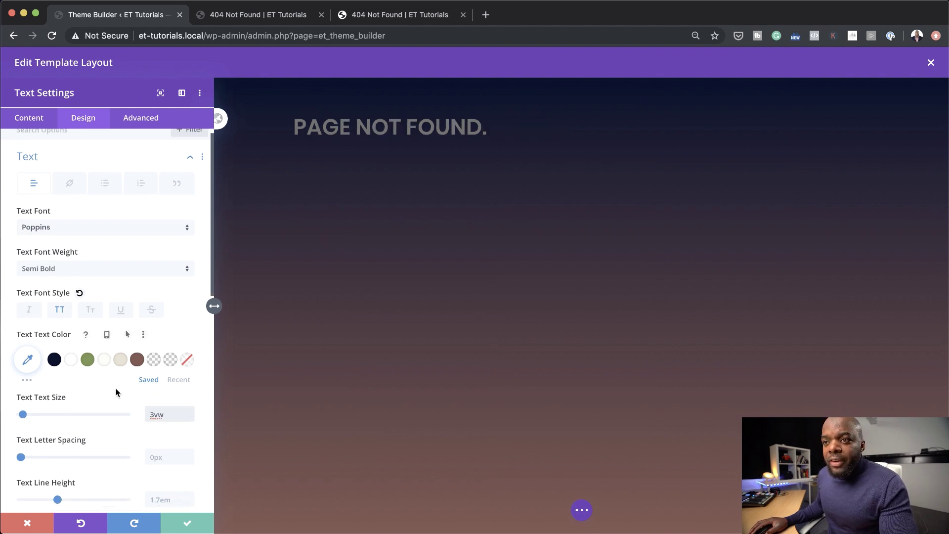
pyautogui.moveTo(22, 453); pyautogui.dragTo(26, 454)
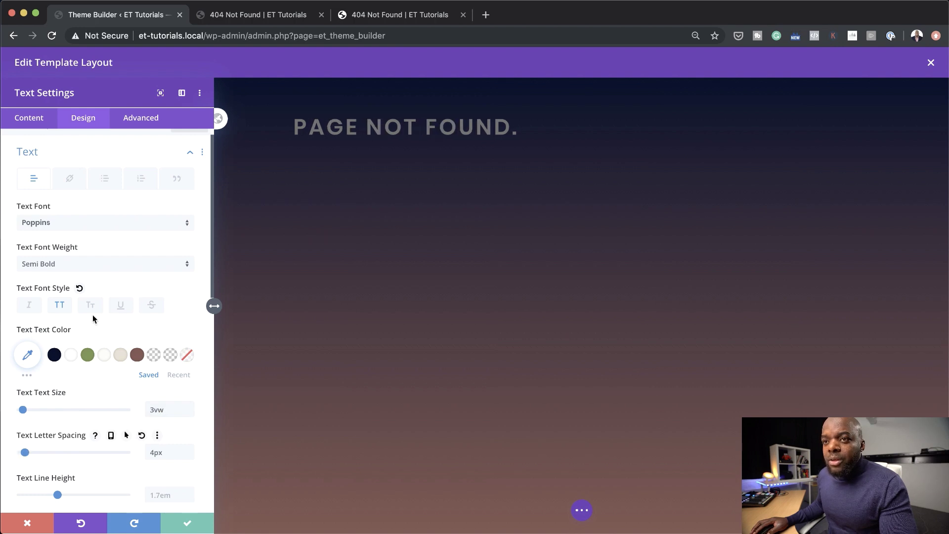
pyautogui.scroll(-3, 128, 434)
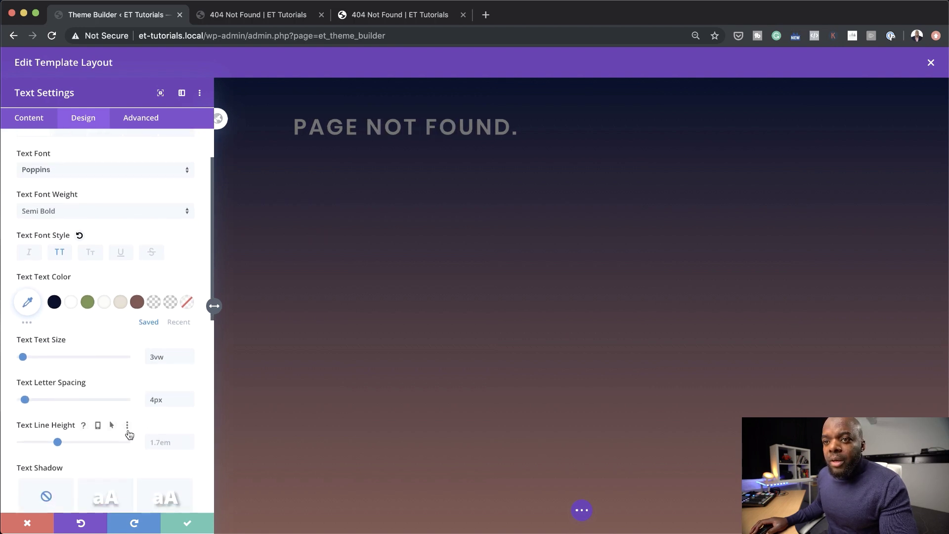
pyautogui.scroll(-6, 129, 429)
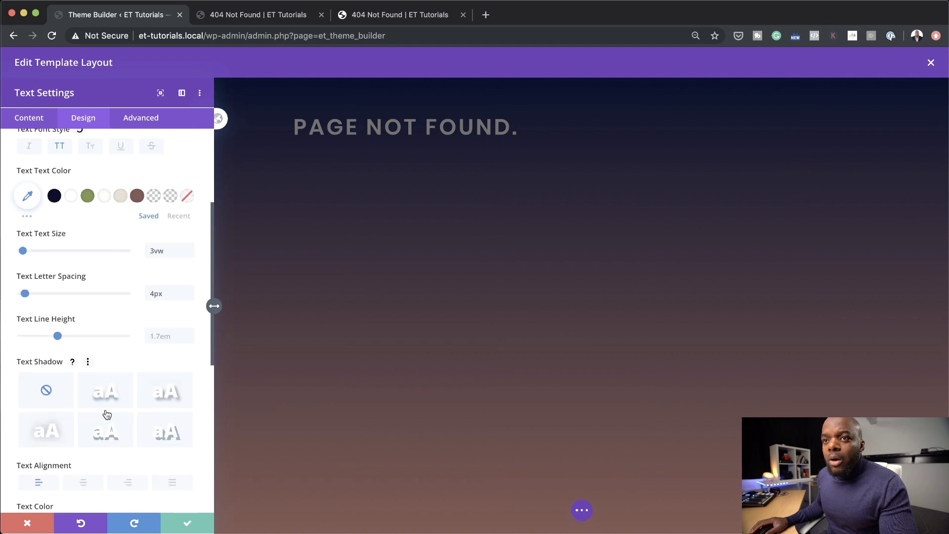
pyautogui.scroll(-3, 107, 414)
pyautogui.click(84, 428)
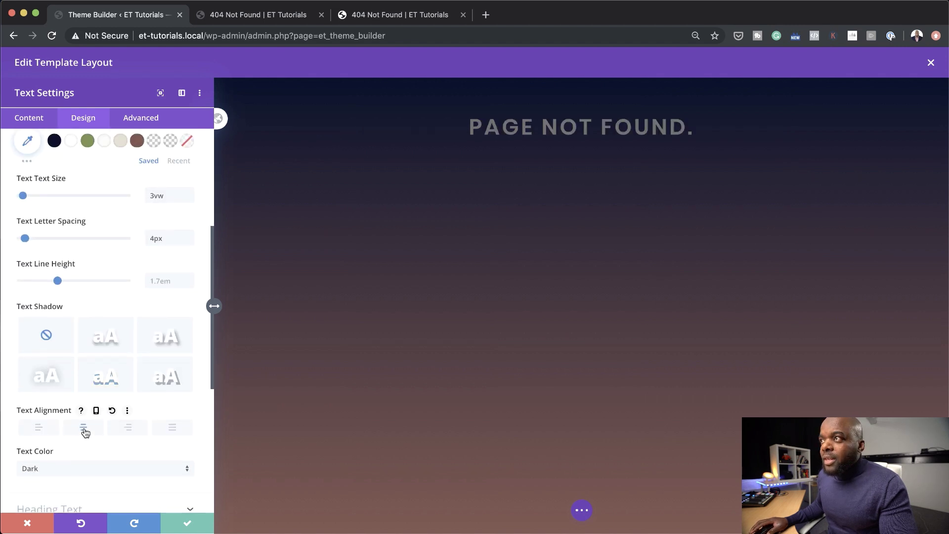
pyautogui.scroll(8, 116, 267)
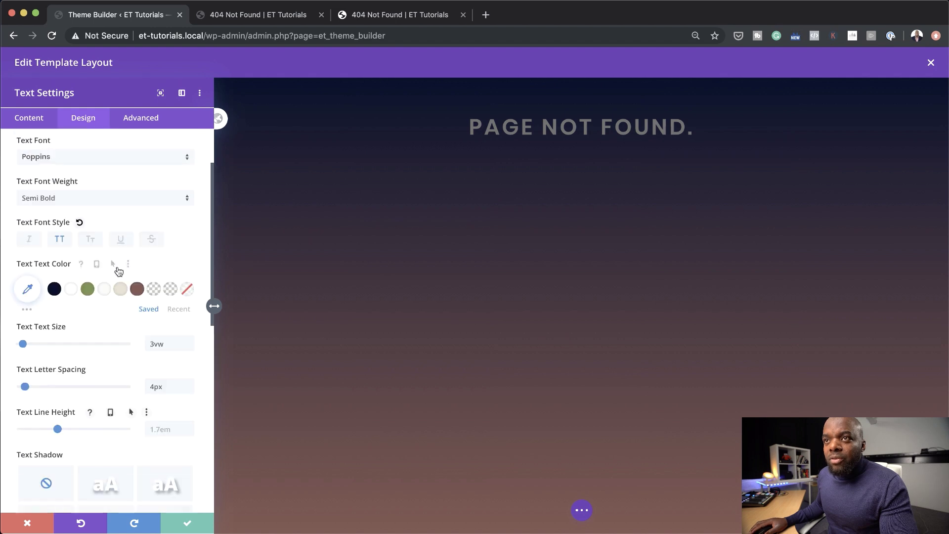
pyautogui.click(120, 289)
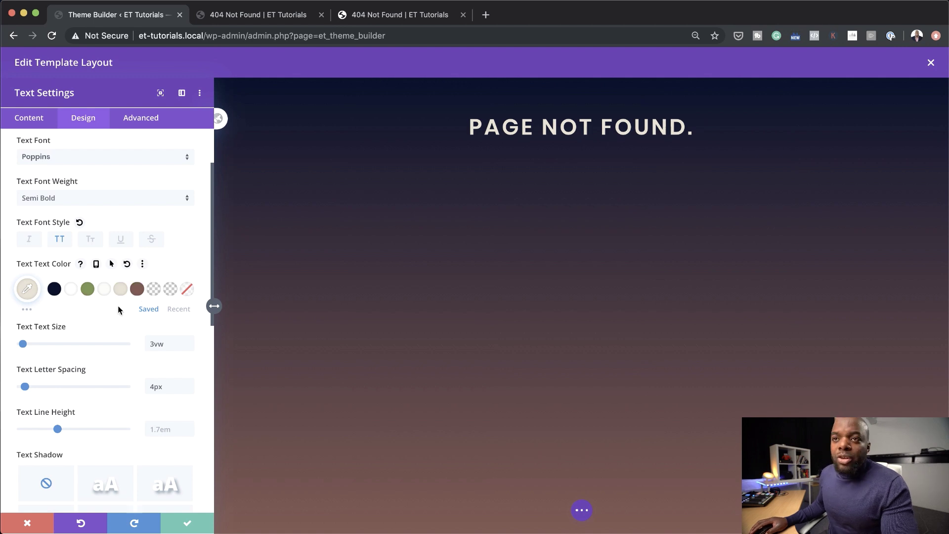
pyautogui.click(188, 525)
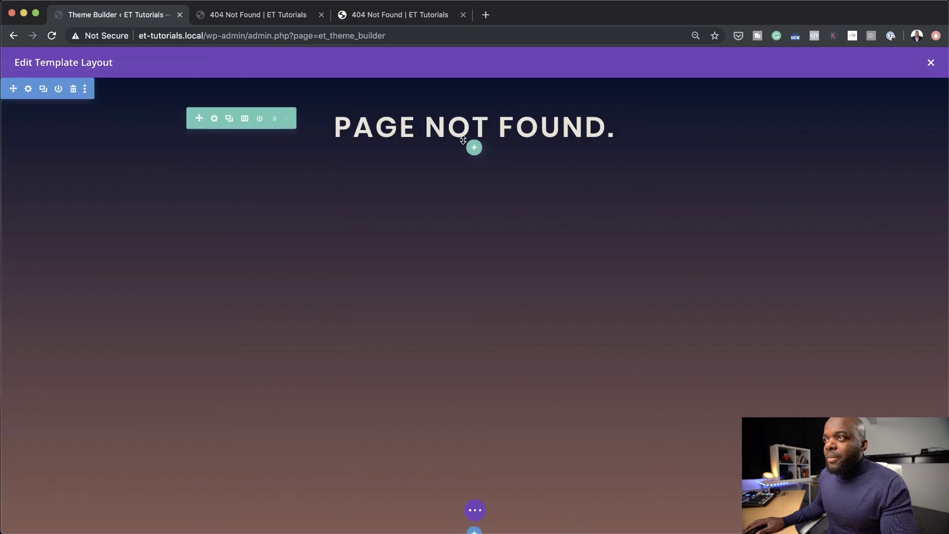
# - Duplicate the PAGE NOT FOUND. title and change the copy's text to '404'
pyautogui.moveTo(475, 145)
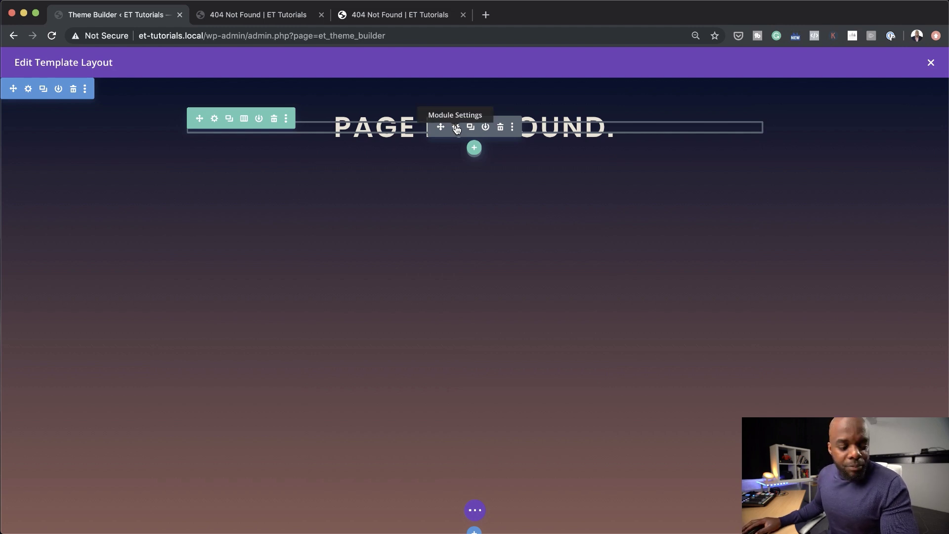
pyautogui.click(472, 129)
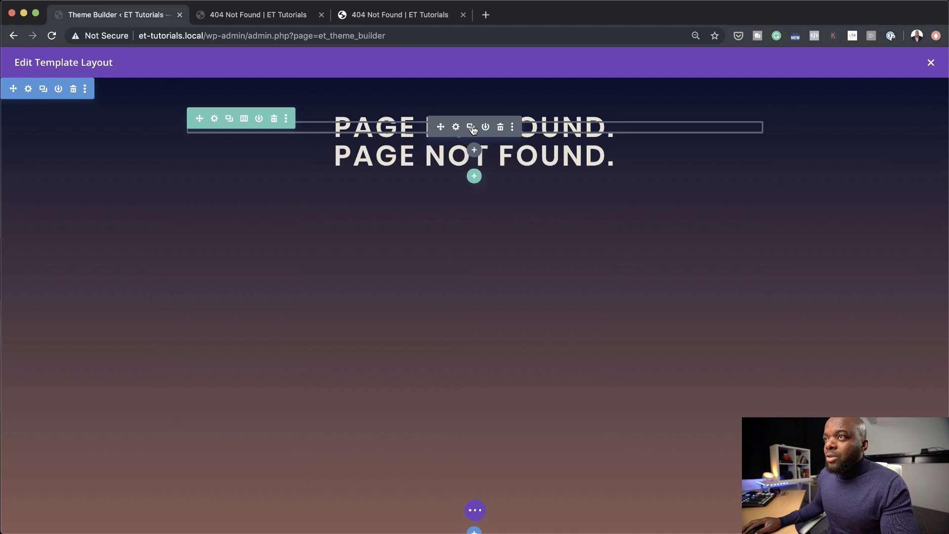
pyautogui.click(455, 154)
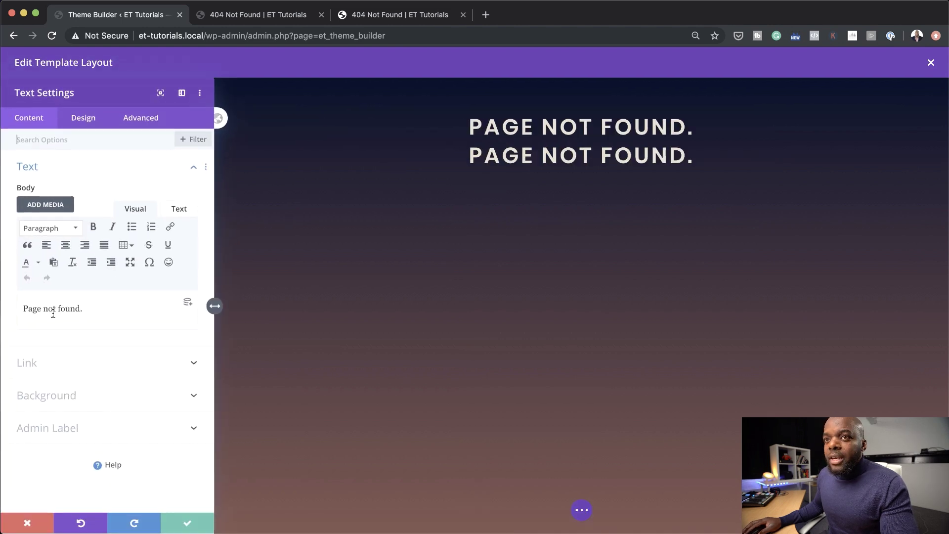
pyautogui.moveTo(86, 309); pyautogui.dragTo(13, 315)
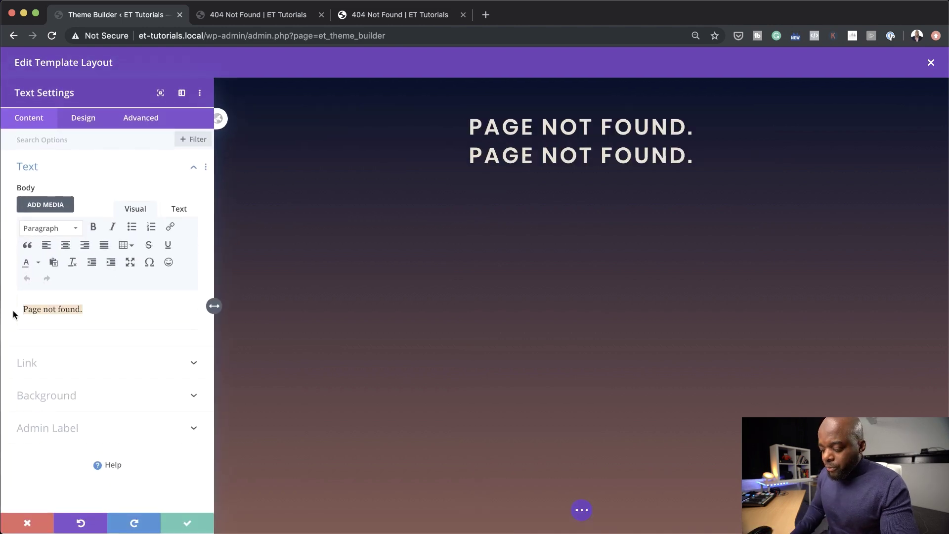
pyautogui.write('404')
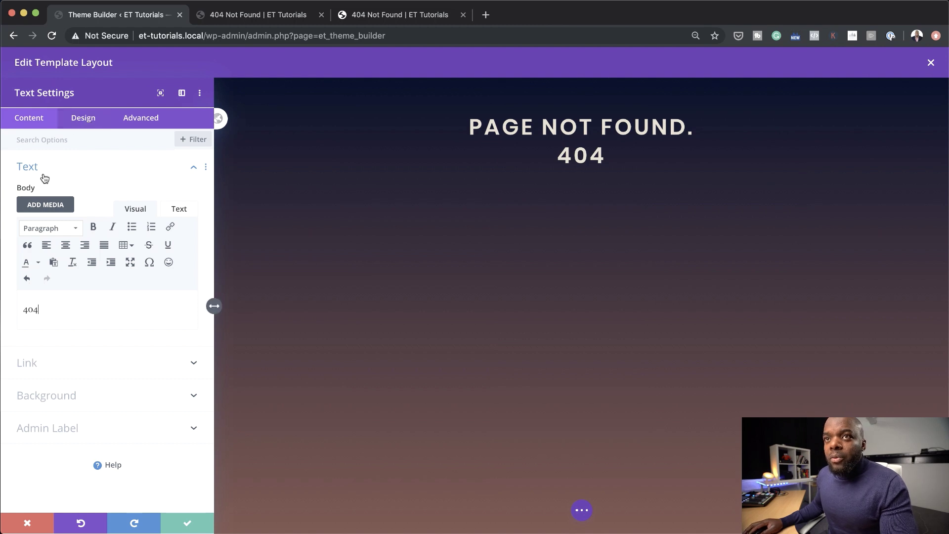
# - Format the '404' text as a heading
pyautogui.moveTo(41, 310); pyautogui.dragTo(22, 307)
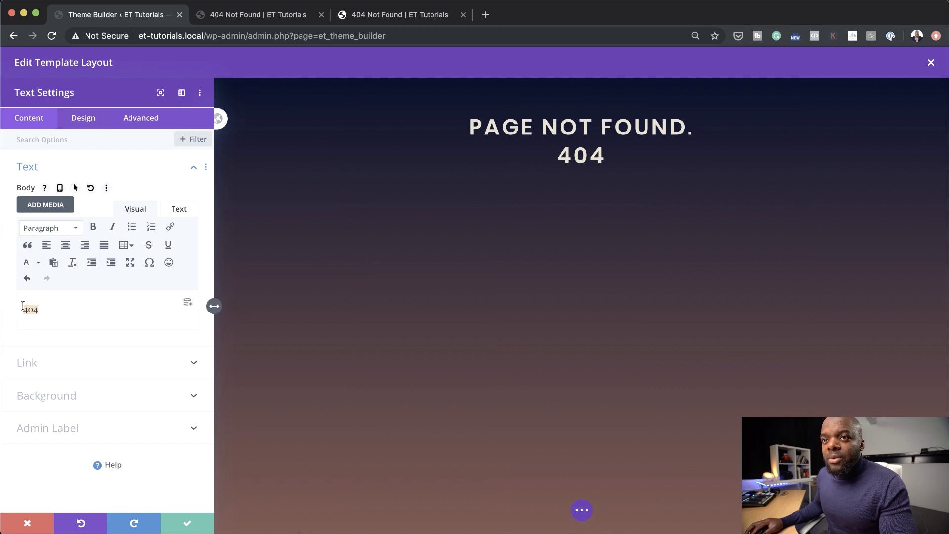
pyautogui.click(54, 232)
pyautogui.click(65, 281)
pyautogui.click(83, 117)
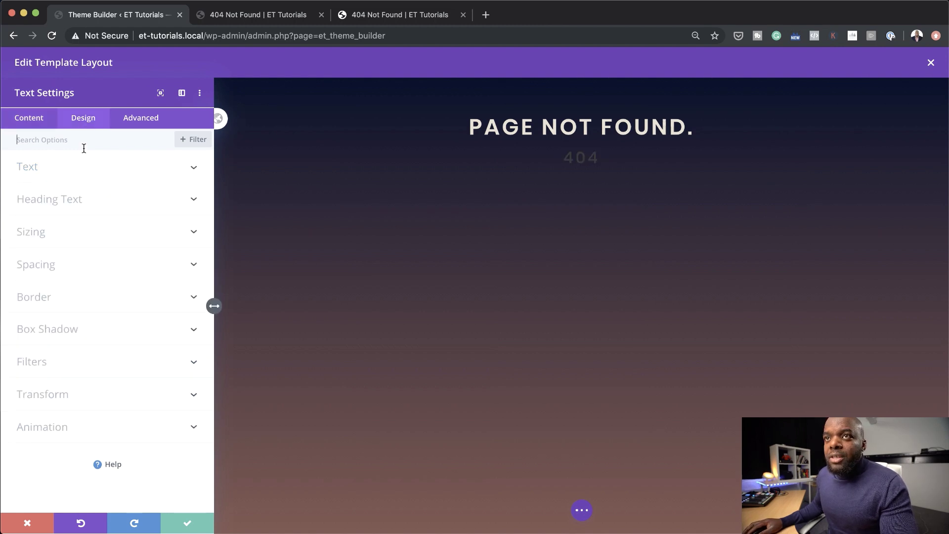
# - Style the 404 heading as white Poppins Bold at 30vw and save the settings
pyautogui.click(67, 201)
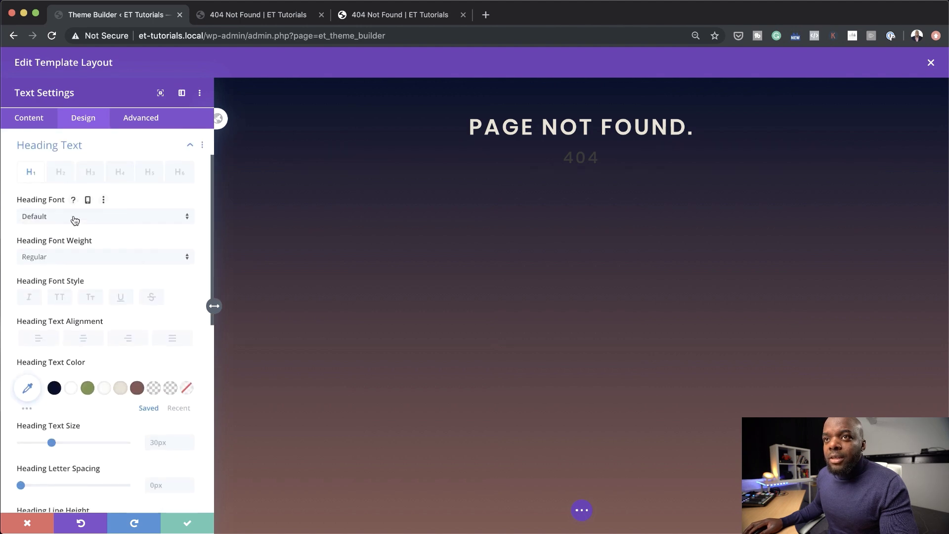
pyautogui.click(73, 218)
pyautogui.click(77, 166)
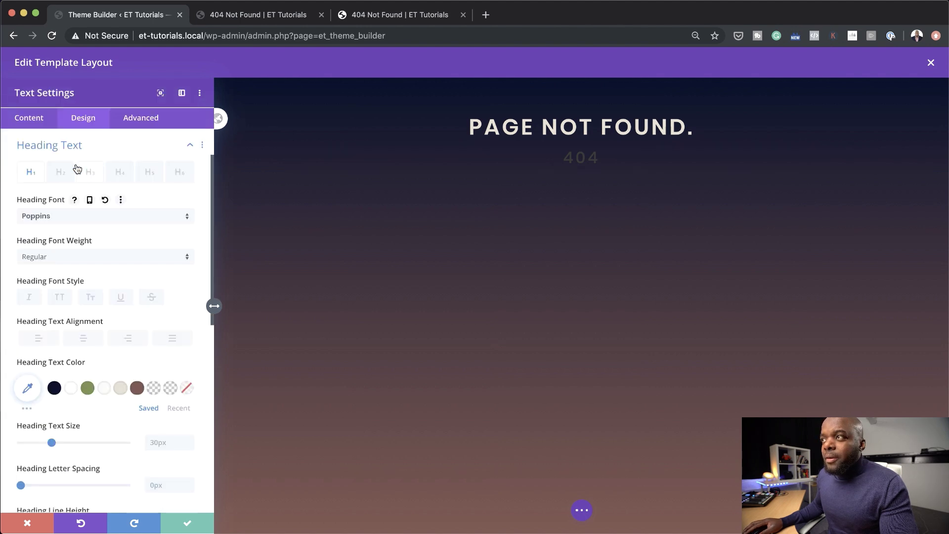
pyautogui.click(64, 259)
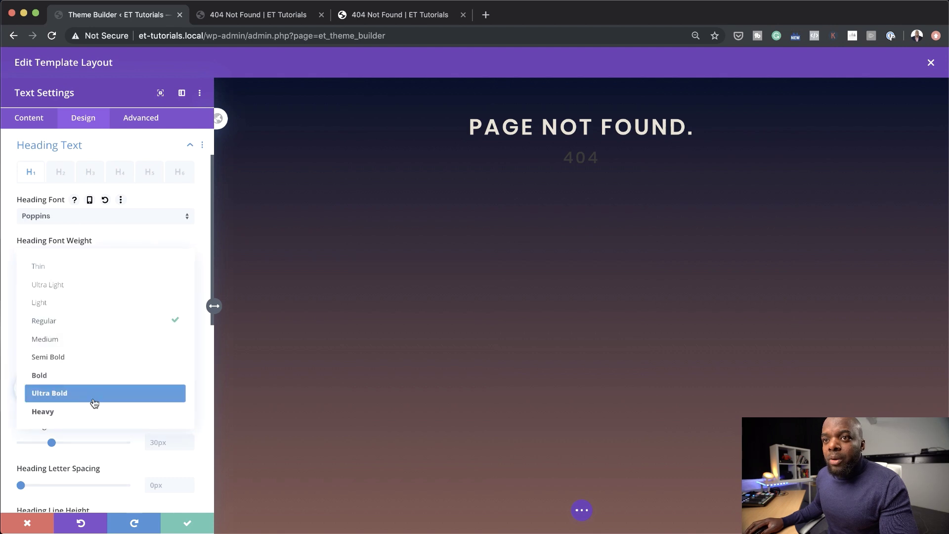
pyautogui.click(90, 375)
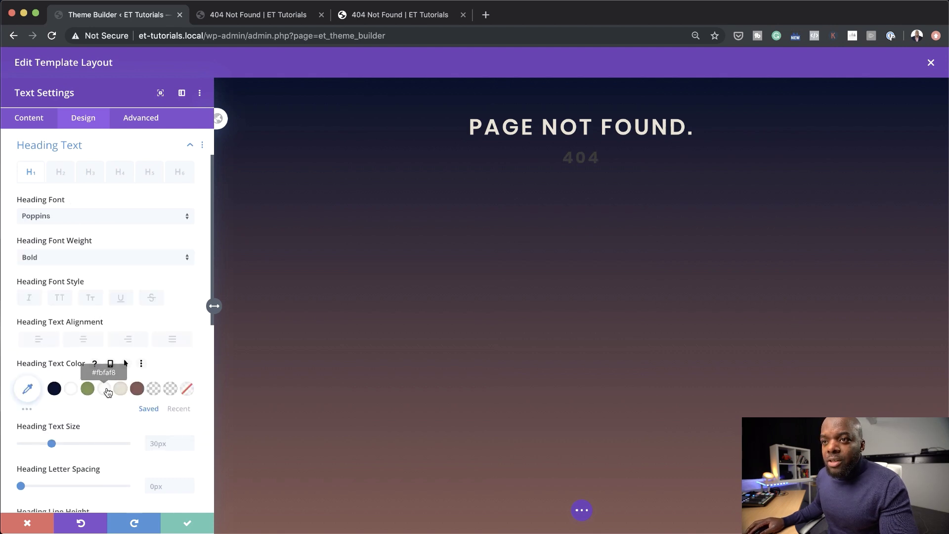
pyautogui.click(72, 389)
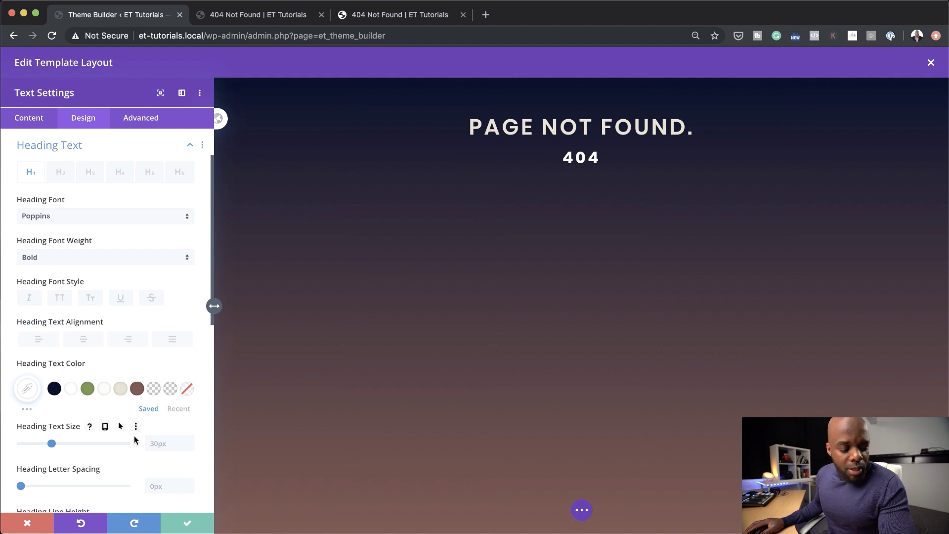
pyautogui.click(165, 443)
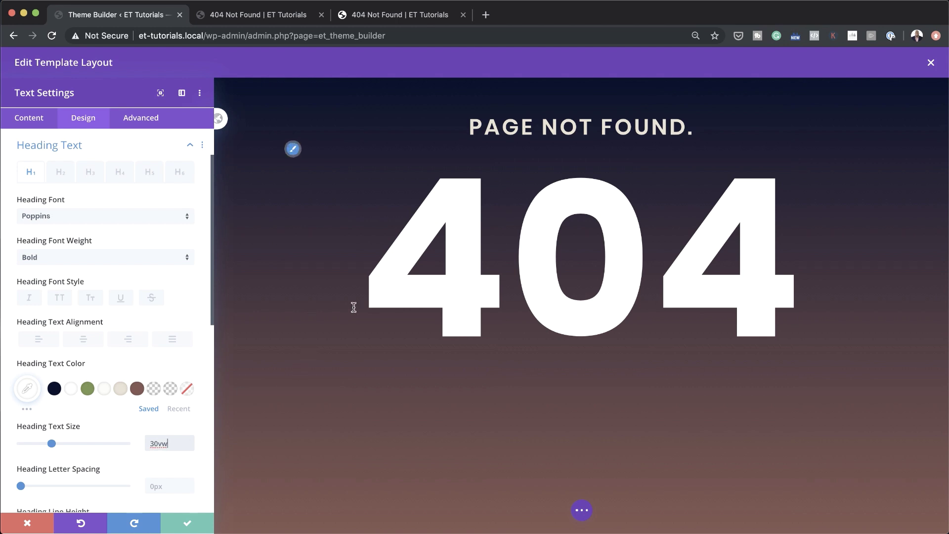
pyautogui.click(187, 528)
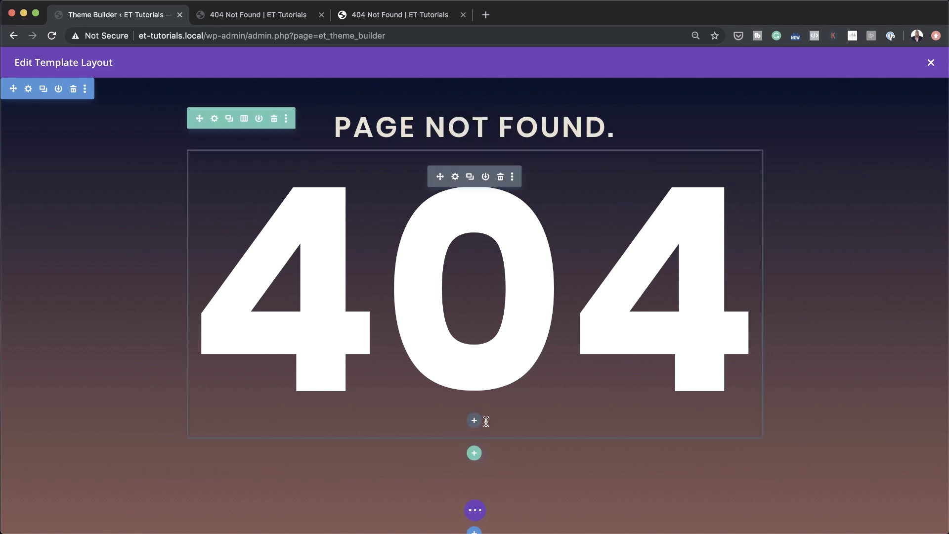
# - Insert a Button module below the 404 with the text 'take me home'
pyautogui.click(475, 422)
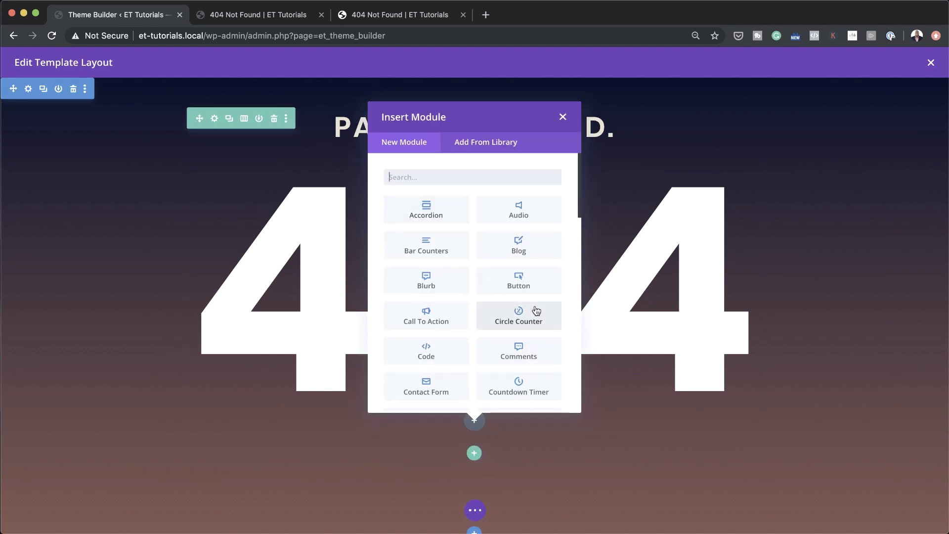
pyautogui.click(518, 281)
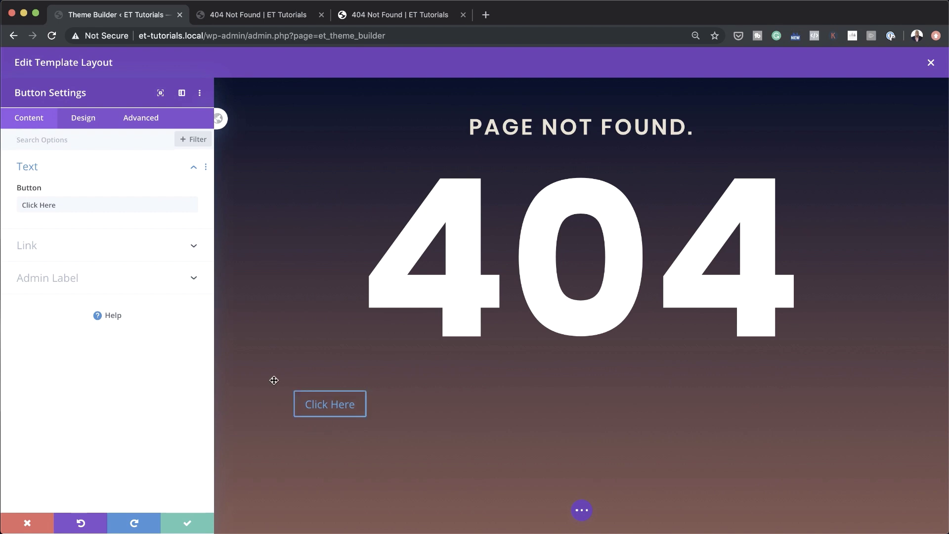
pyautogui.tripleClick(64, 205)
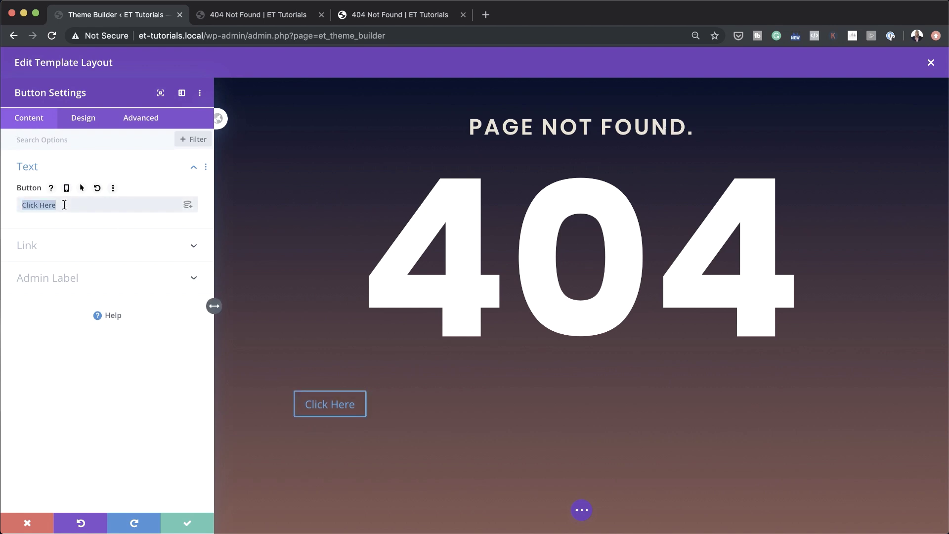
pyautogui.write('take me home')
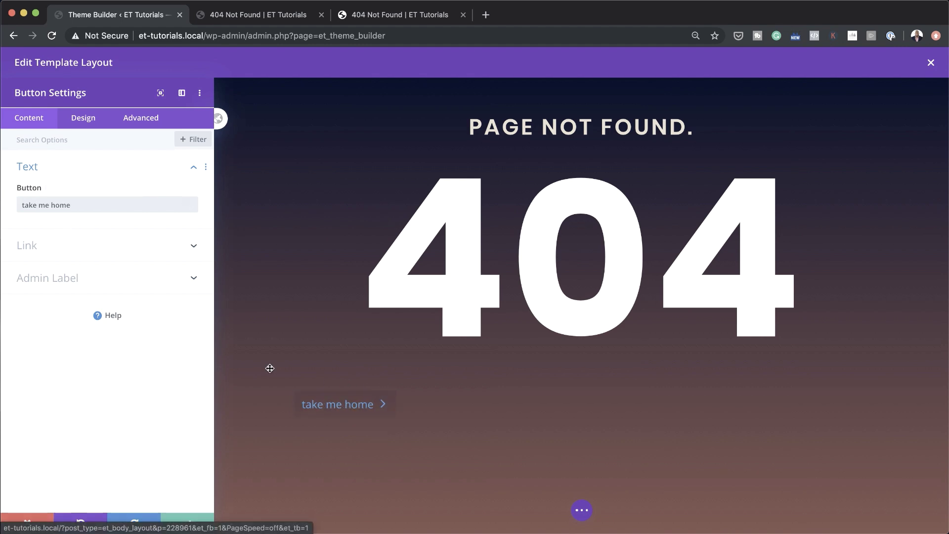
pyautogui.click(83, 121)
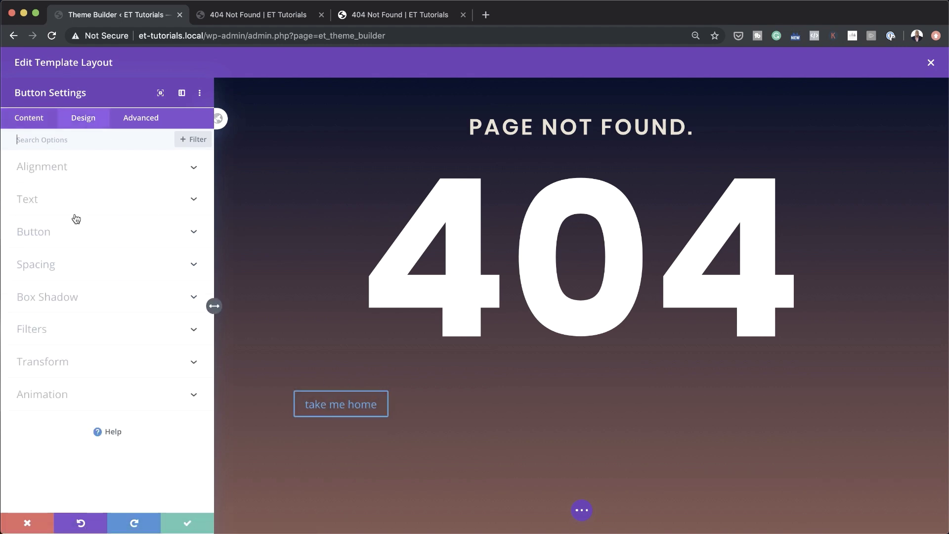
# - Center the button, enable custom styles, and give it beige #e7decd text at 13px
pyautogui.click(54, 169)
pyautogui.click(109, 207)
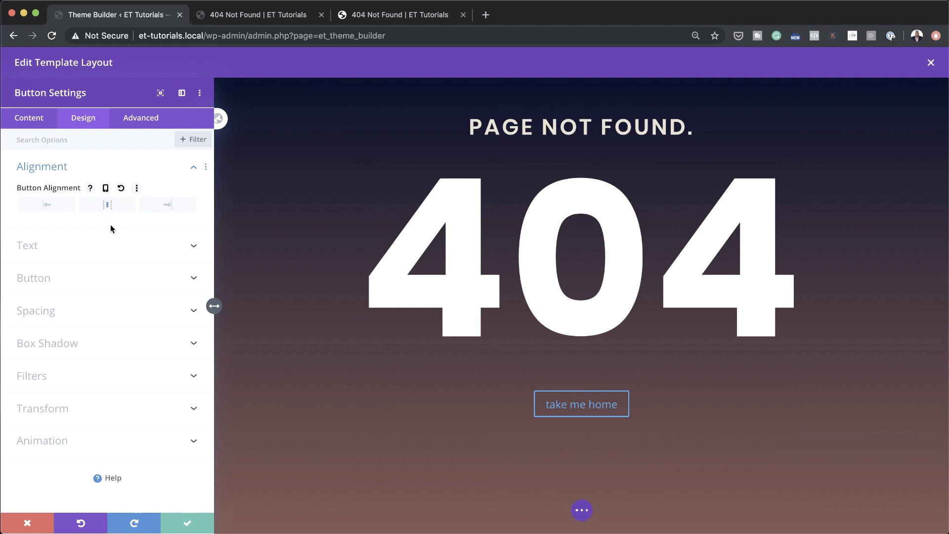
pyautogui.click(63, 280)
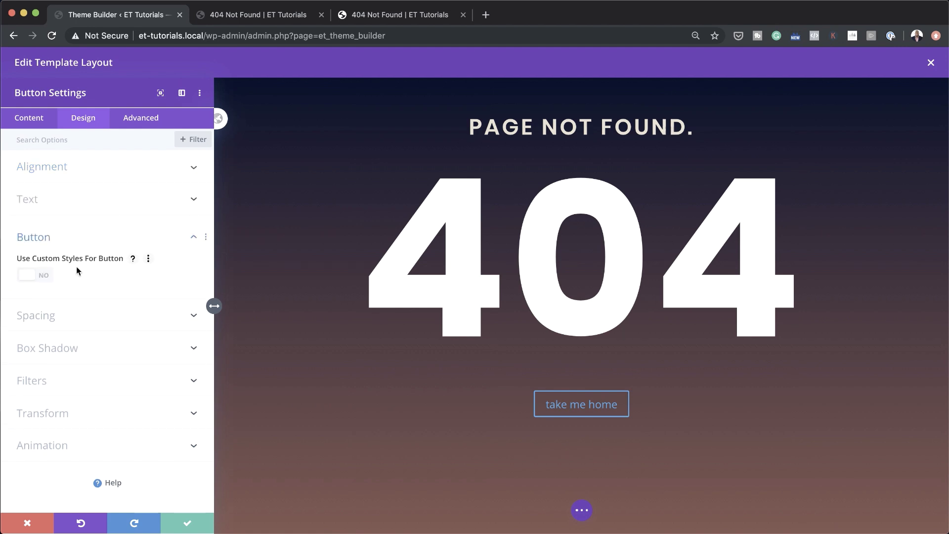
pyautogui.click(43, 277)
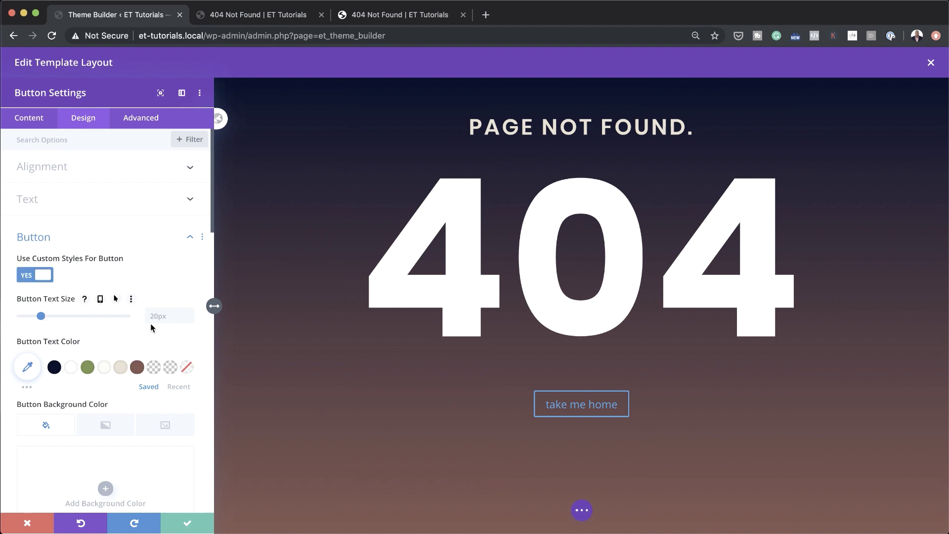
pyautogui.click(121, 368)
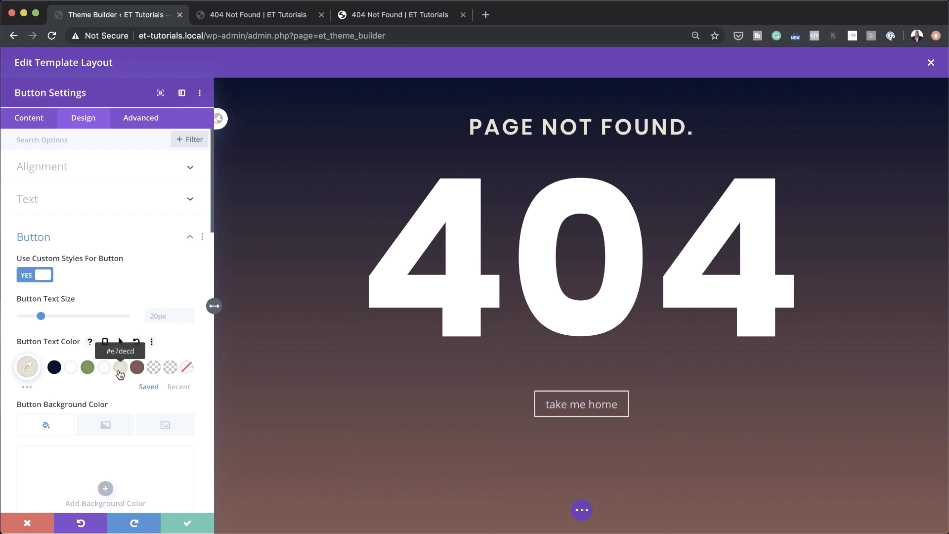
pyautogui.scroll(-1, 122, 389)
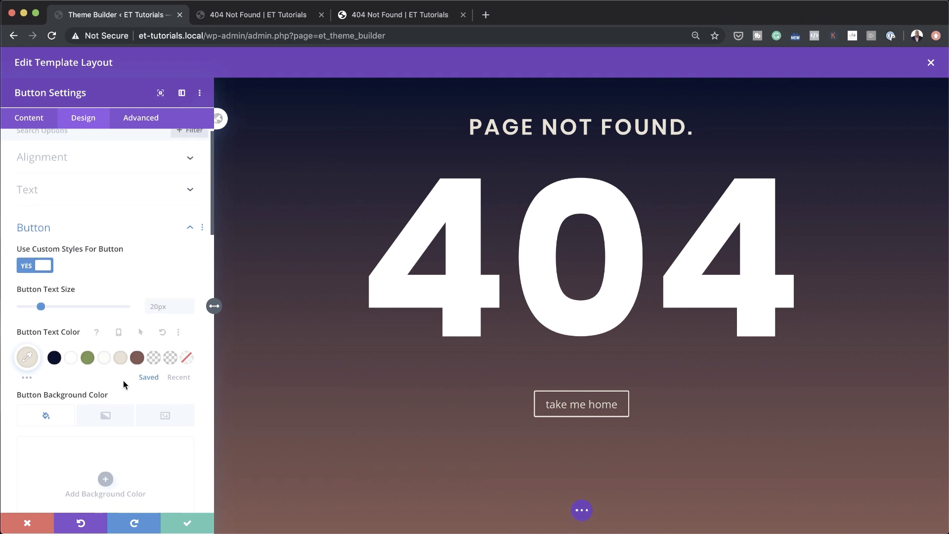
pyautogui.click(148, 306)
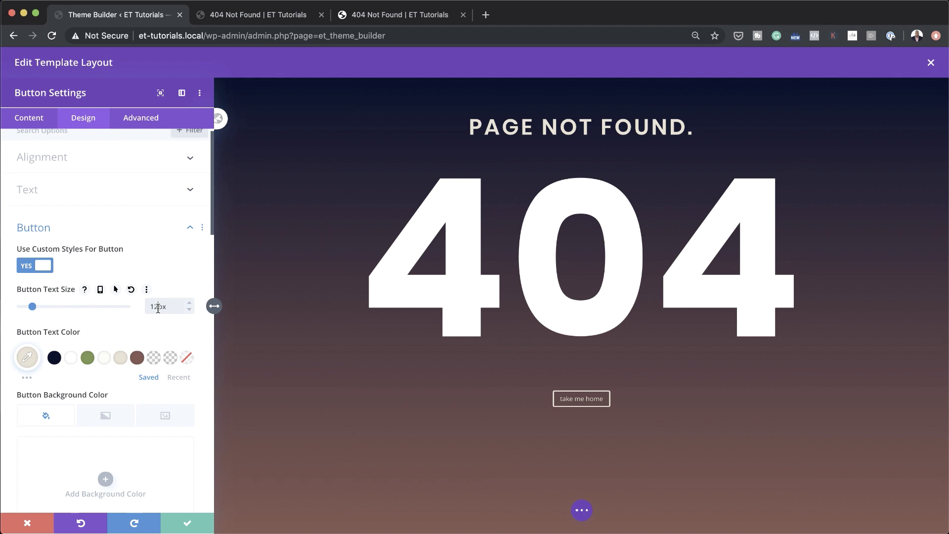
pyautogui.write('13')
# - Set the button's 100px border radius and 2px letter spacing
pyautogui.scroll(-3, 144, 364)
pyautogui.scroll(-1, 145, 364)
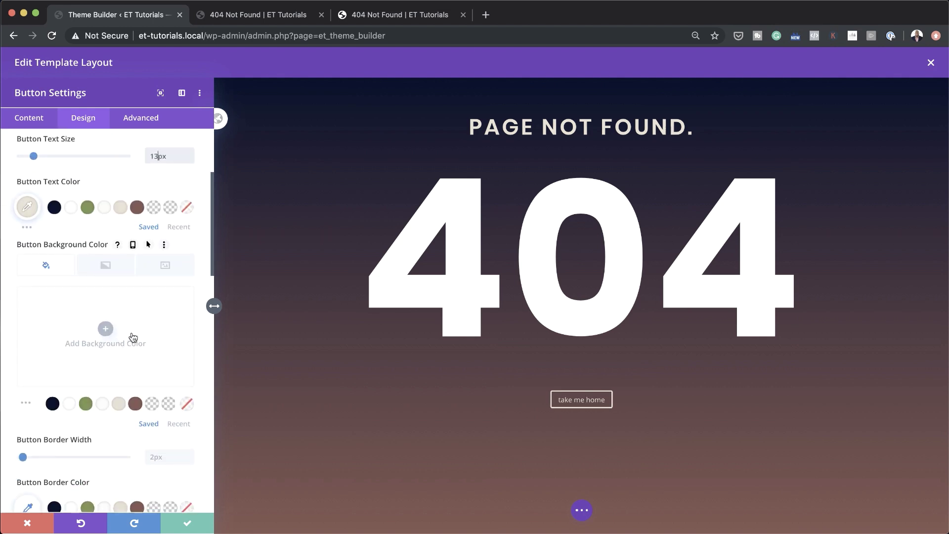
pyautogui.scroll(-4, 136, 369)
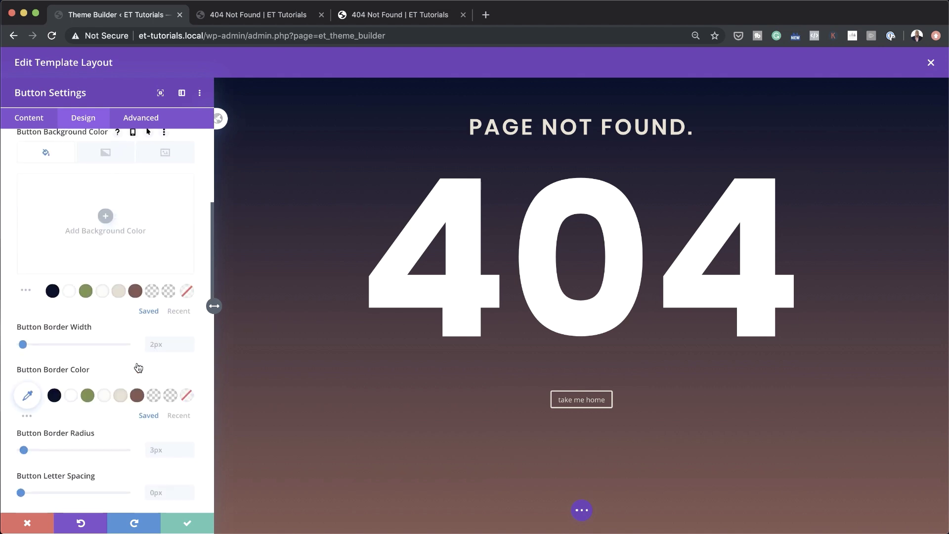
pyautogui.scroll(2, 85, 417)
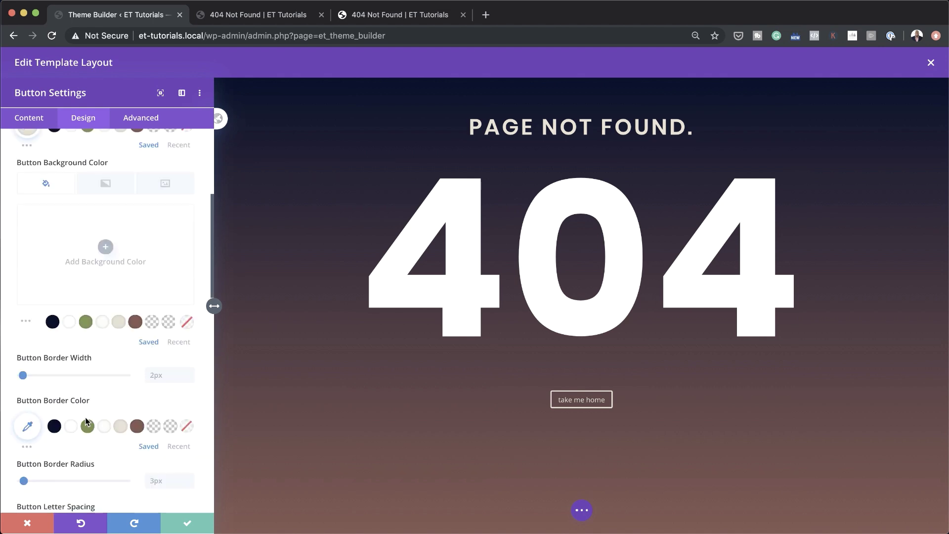
pyautogui.scroll(-4, 85, 417)
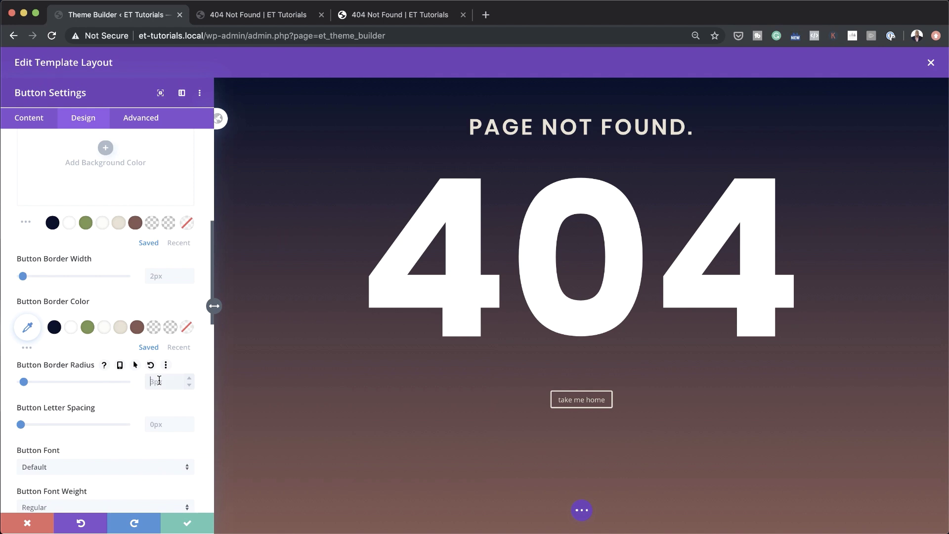
pyautogui.write('px')
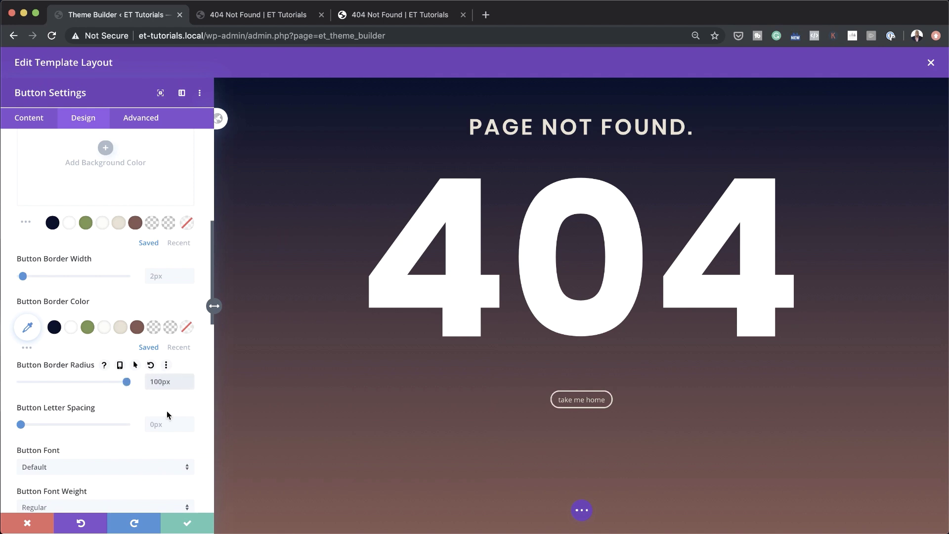
pyautogui.moveTo(23, 427); pyautogui.dragTo(22, 428)
# - Set the button font to uppercase Poppins Semi Bold
pyautogui.scroll(-2, 87, 444)
pyautogui.click(87, 431)
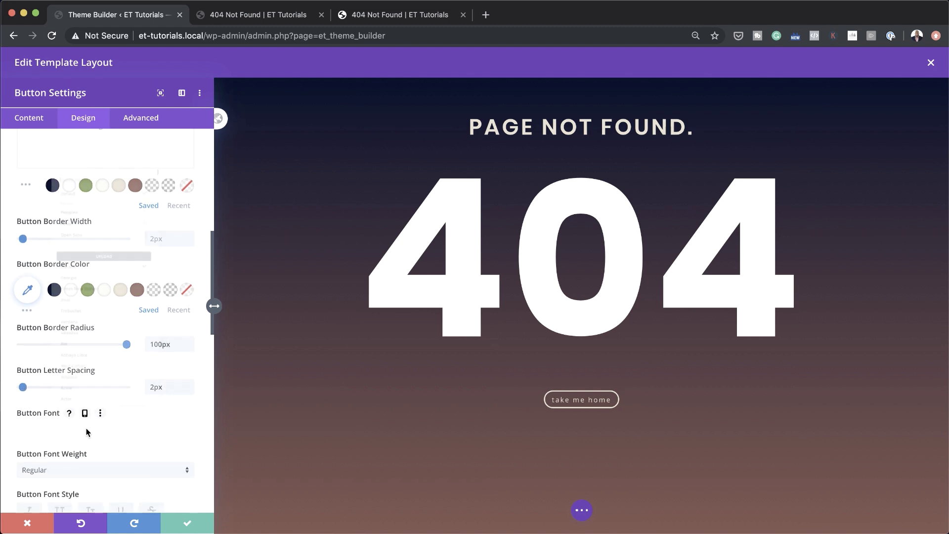
pyautogui.click(94, 167)
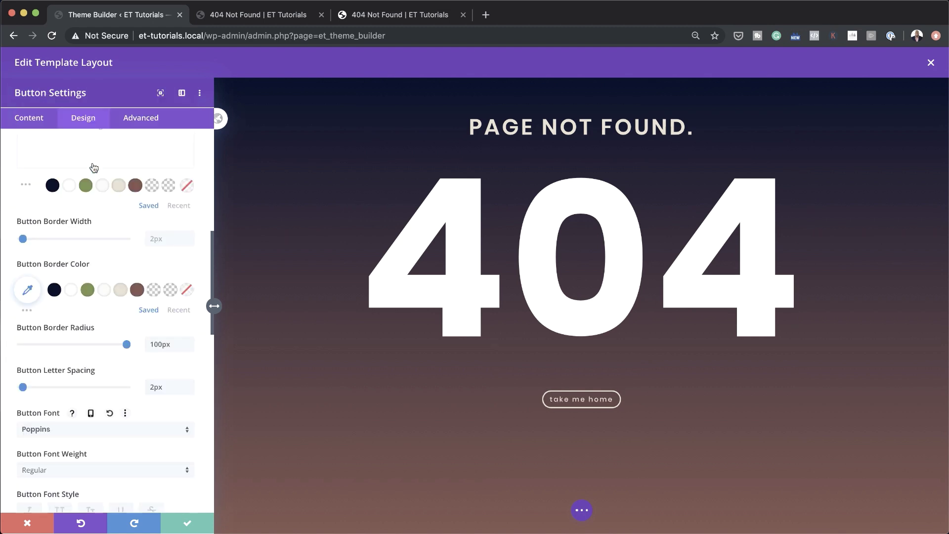
pyautogui.scroll(-5, 129, 449)
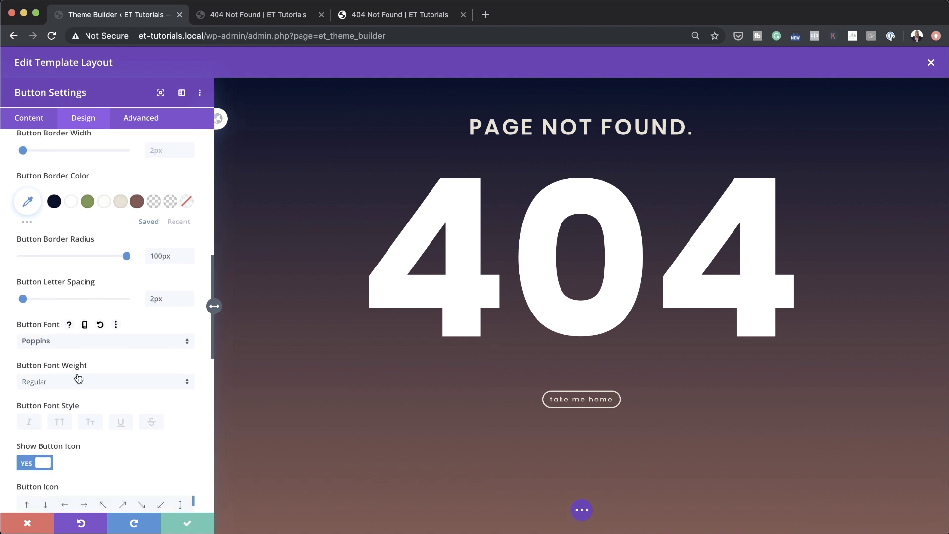
pyautogui.click(77, 383)
pyautogui.click(87, 410)
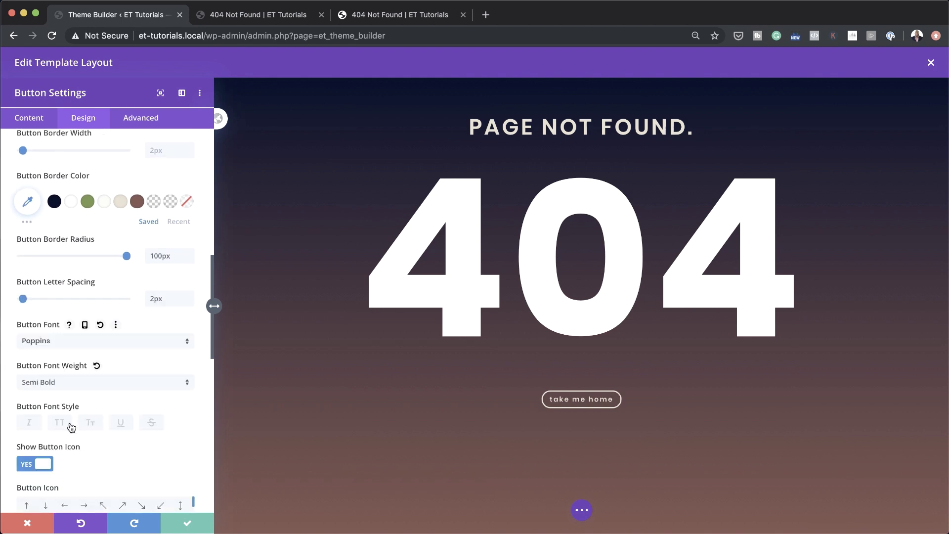
pyautogui.click(62, 424)
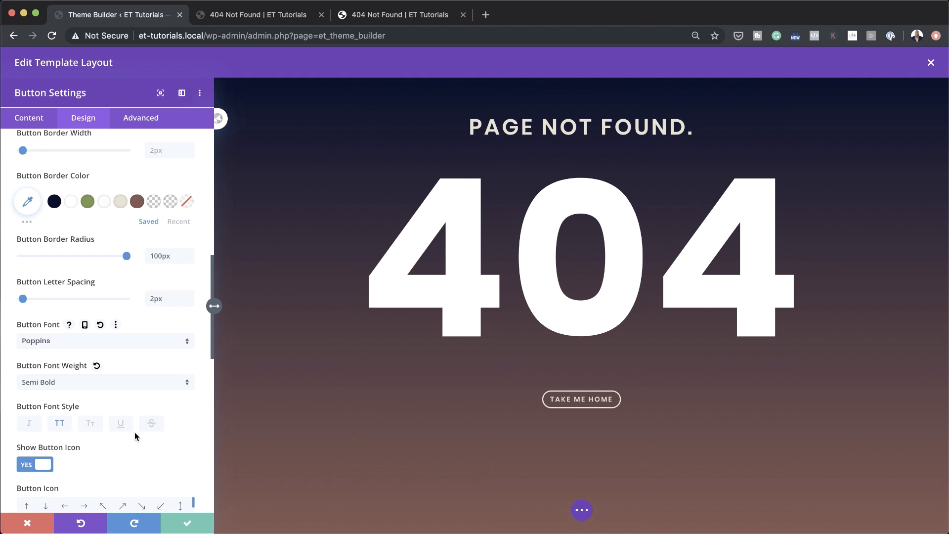
# - Give the button an always-visible circled right-arrow icon and save the button settings
pyautogui.scroll(-10, 144, 444)
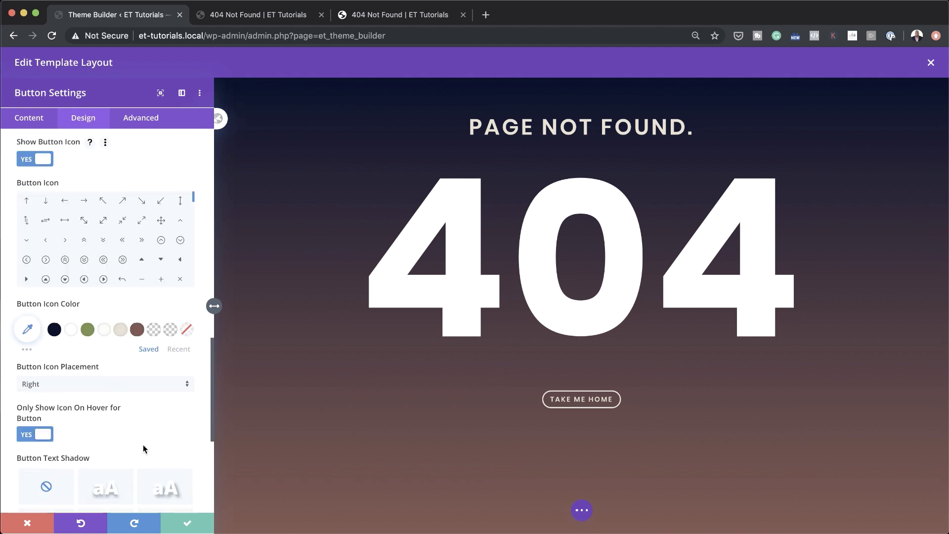
pyautogui.click(104, 281)
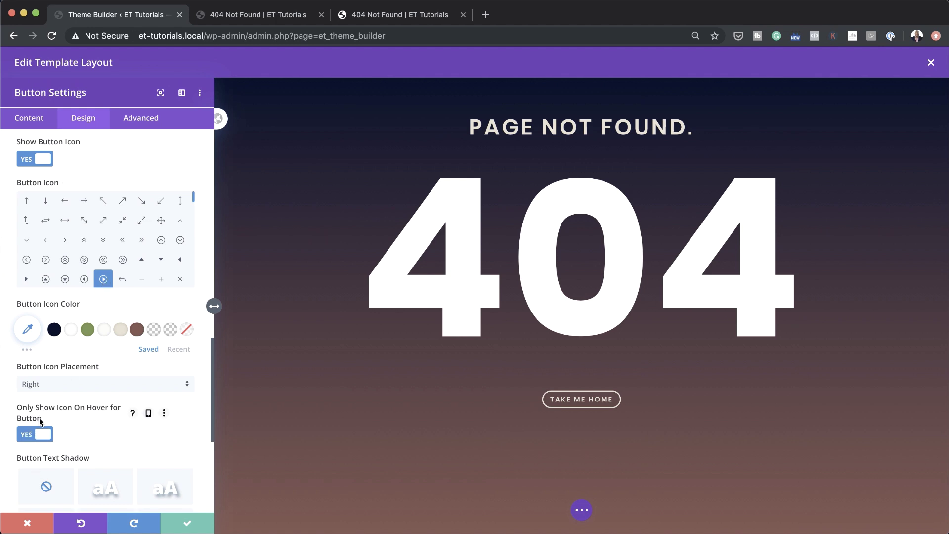
pyautogui.click(27, 438)
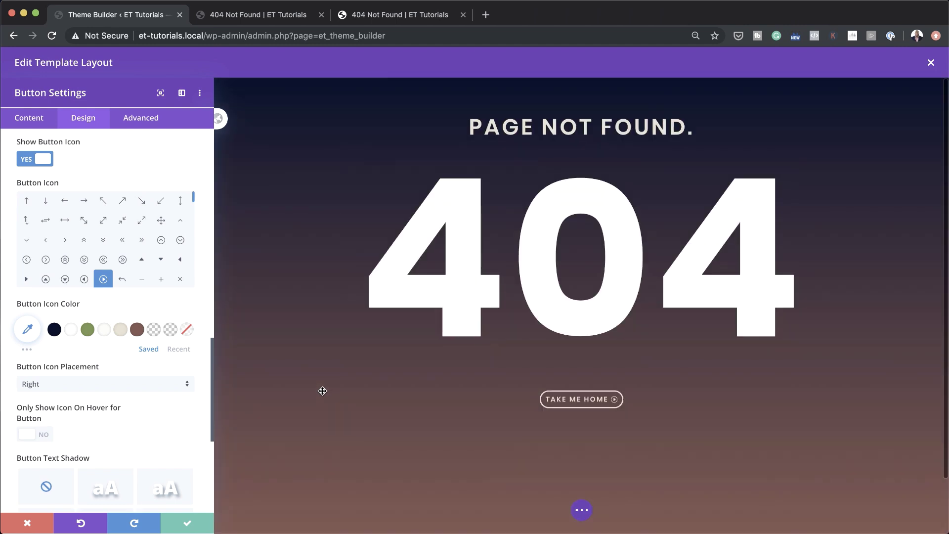
pyautogui.click(188, 523)
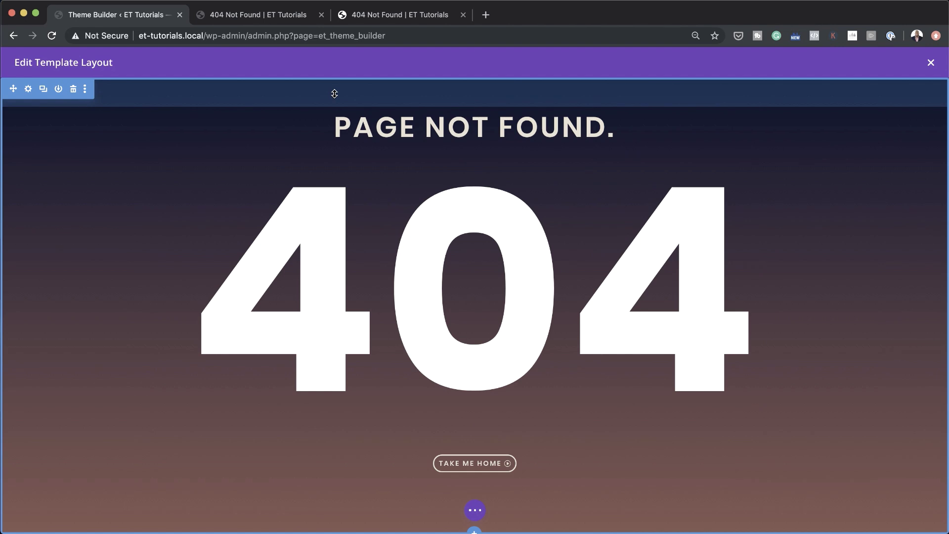
# - Raise the section's top padding to about 101px and open the 404 text's Design settings
pyautogui.moveTo(335, 93); pyautogui.dragTo(341, 122)
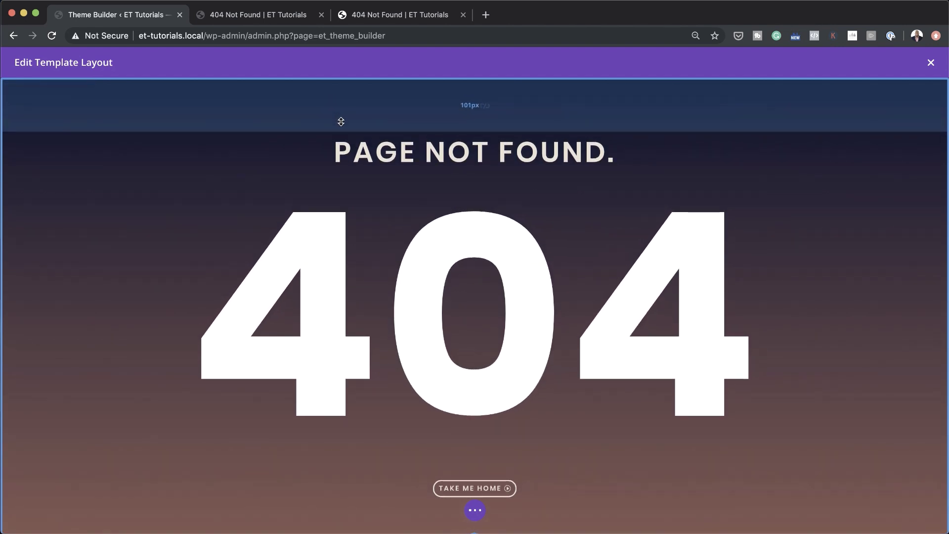
pyautogui.click(456, 201)
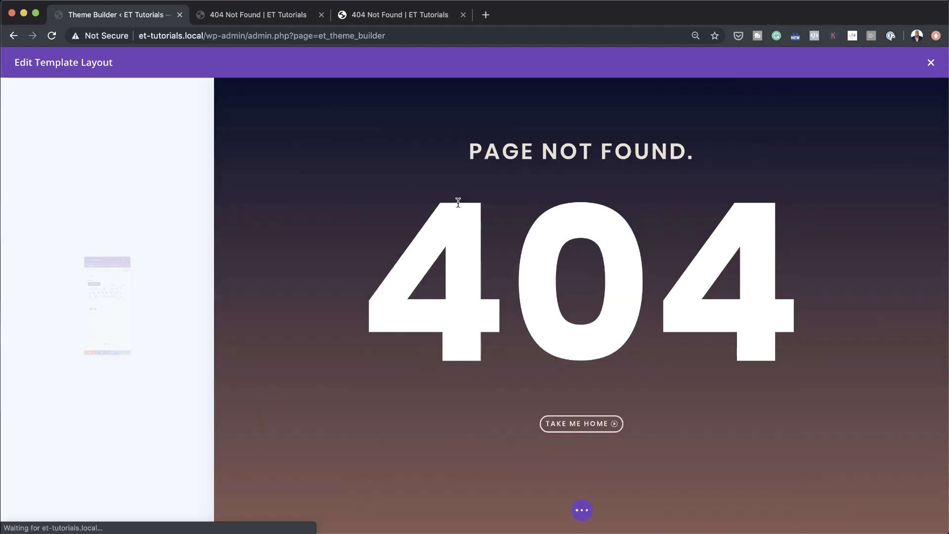
pyautogui.click(105, 118)
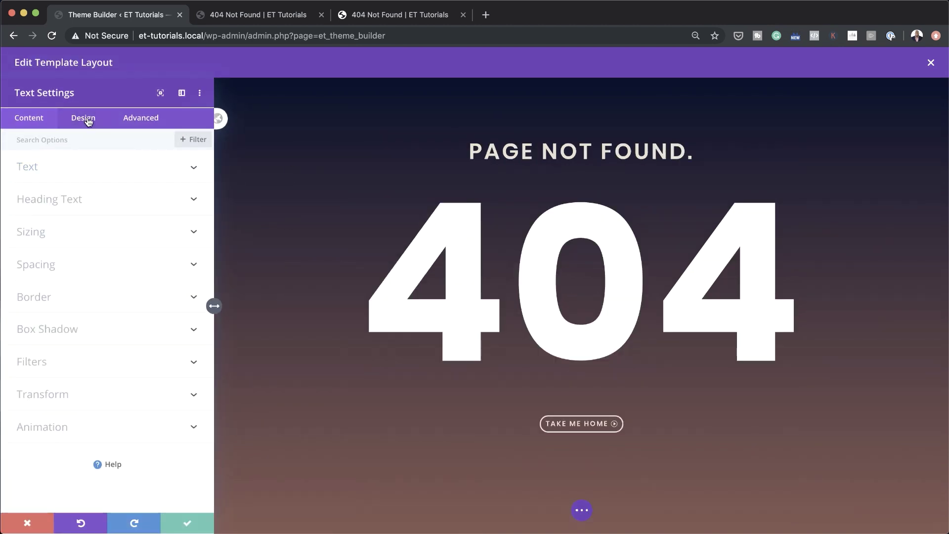
pyautogui.click(63, 341)
pyautogui.click(76, 200)
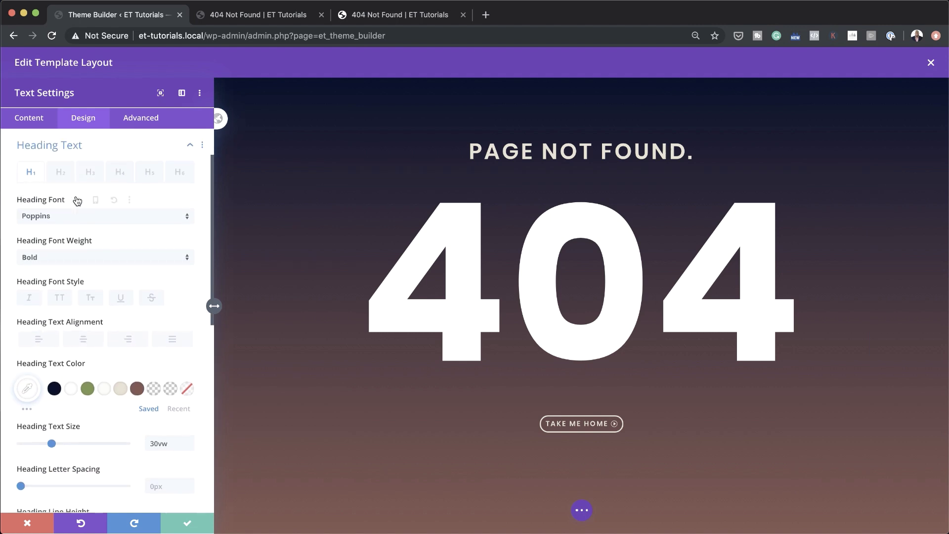
pyautogui.scroll(-5, 130, 450)
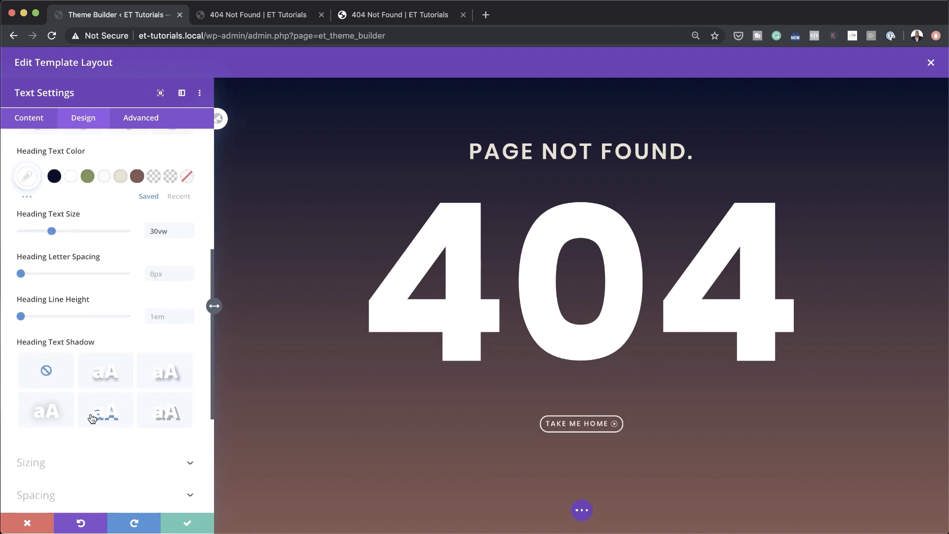
pyautogui.click(106, 419)
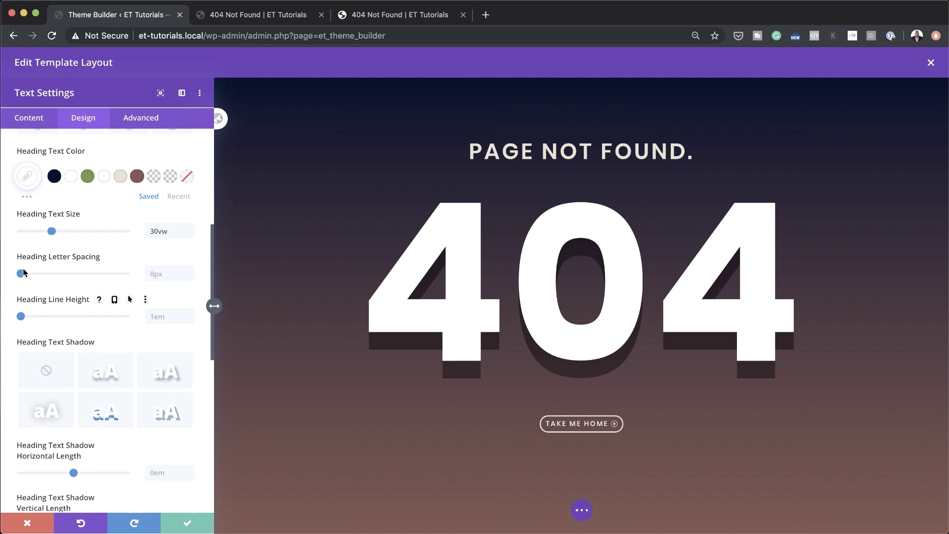
pyautogui.scroll(-1, 108, 369)
pyautogui.scroll(-5, 109, 366)
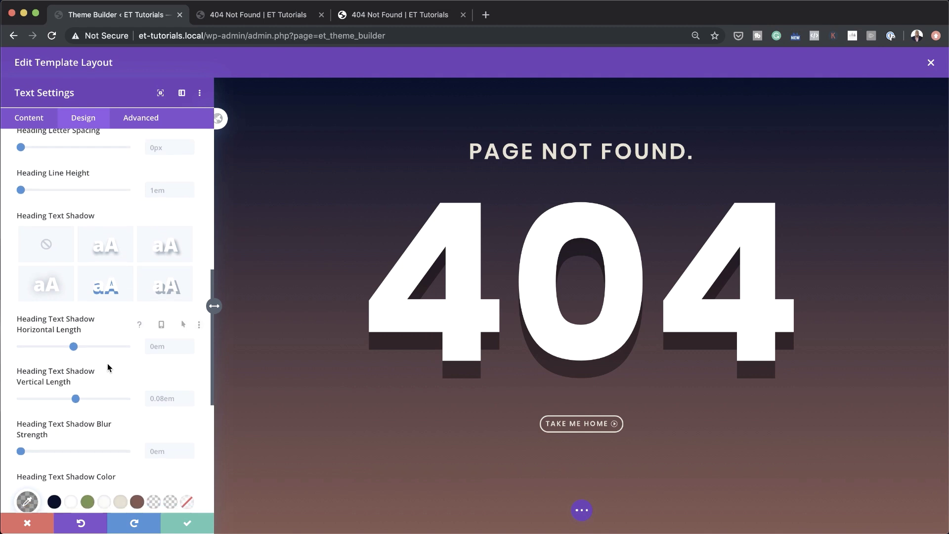
pyautogui.moveTo(75, 400); pyautogui.dragTo(75, 399)
pyautogui.moveTo(73, 346); pyautogui.dragTo(74, 347)
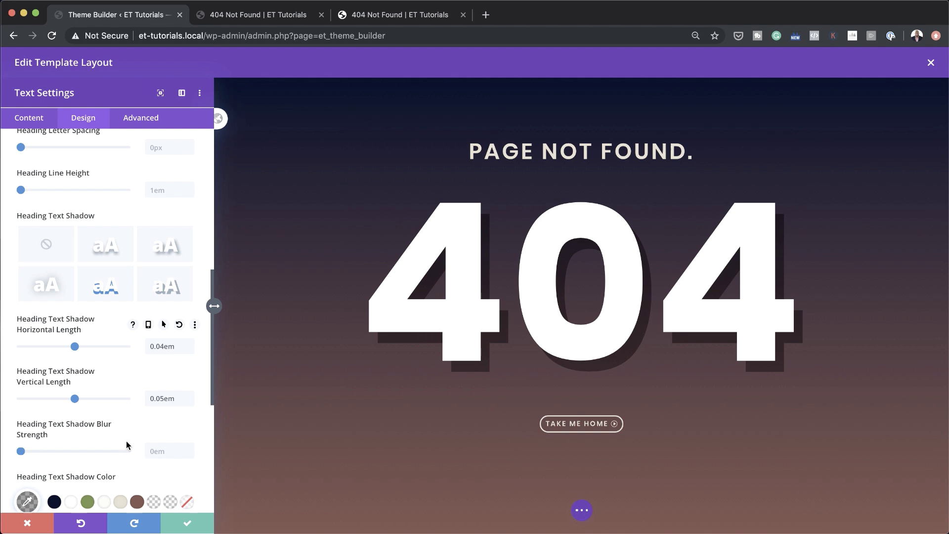
pyautogui.scroll(-2, 126, 441)
pyautogui.click(87, 446)
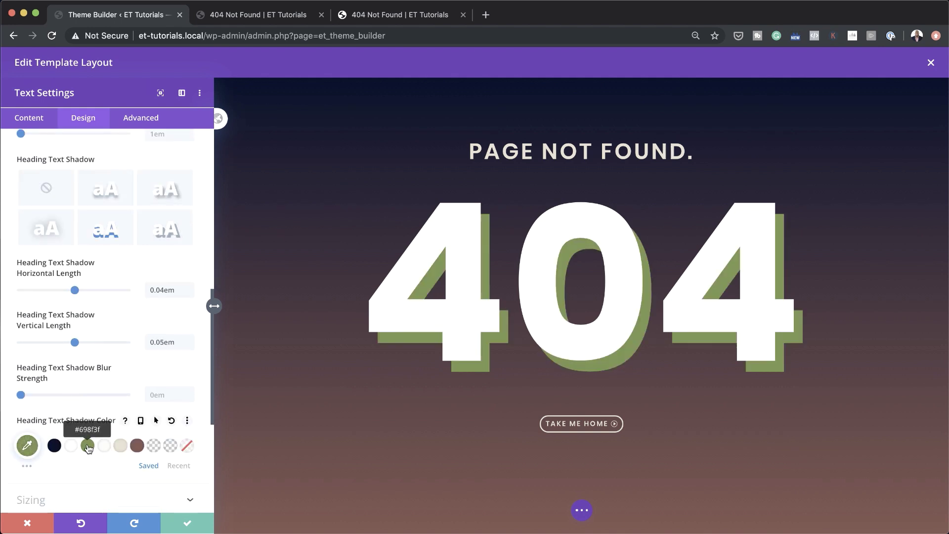
pyautogui.click(138, 448)
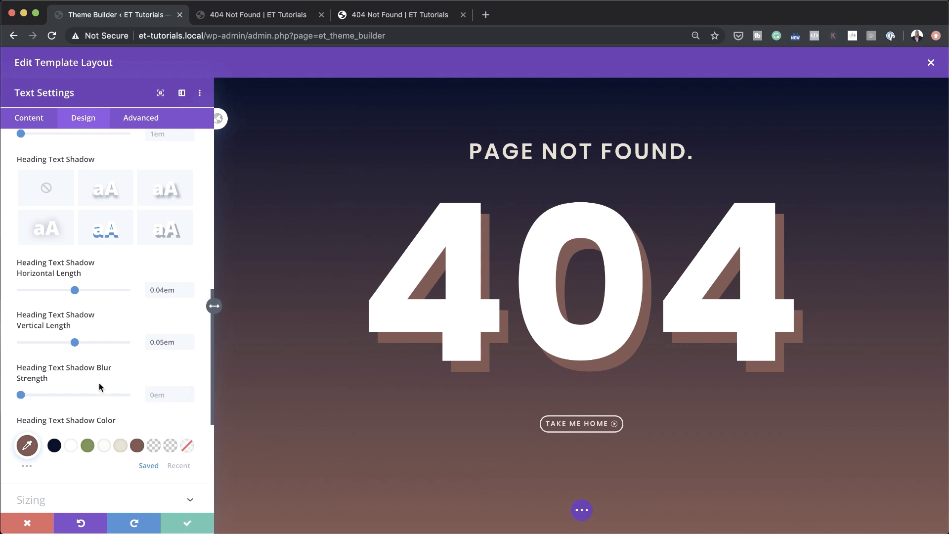
pyautogui.click(46, 188)
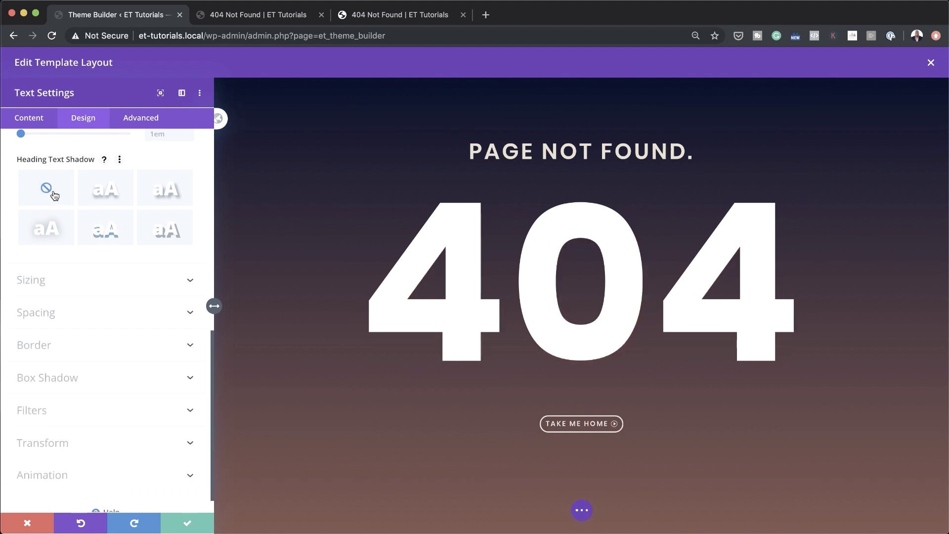
# - Save the 404 text, then set the section background image to the dark photo of the man holding his head
pyautogui.click(188, 525)
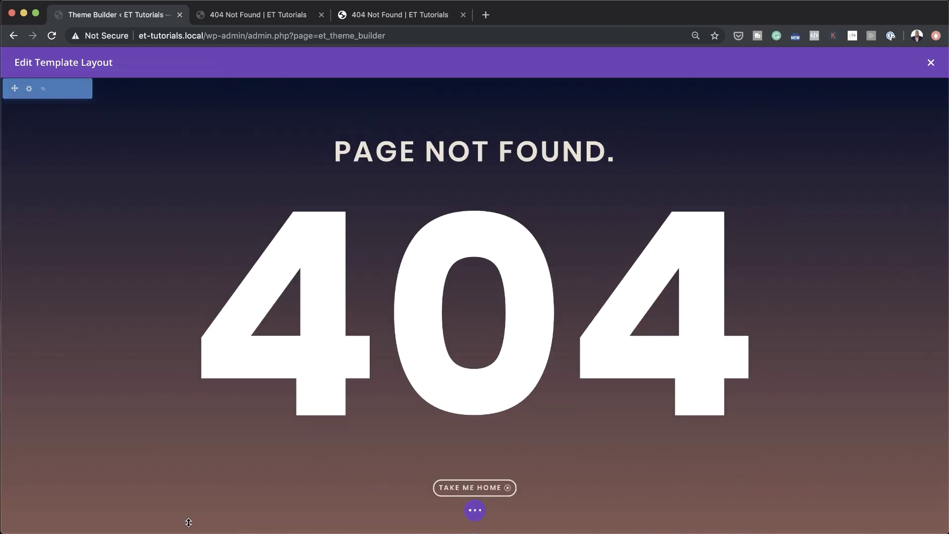
pyautogui.click(28, 91)
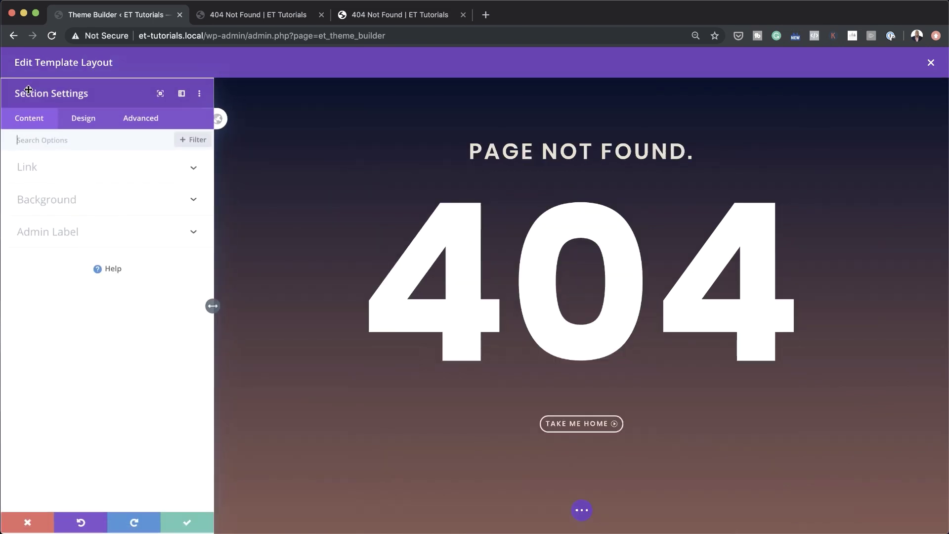
pyautogui.click(53, 201)
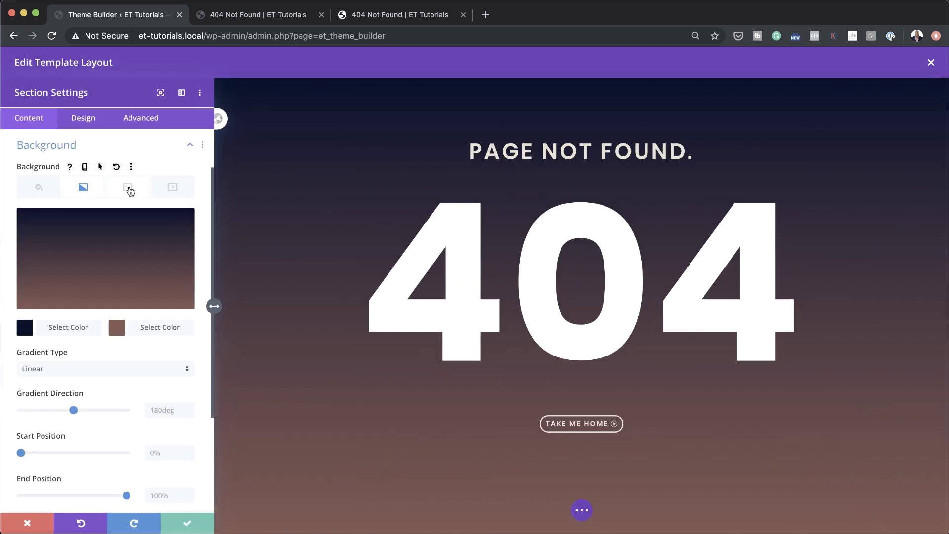
pyautogui.click(129, 191)
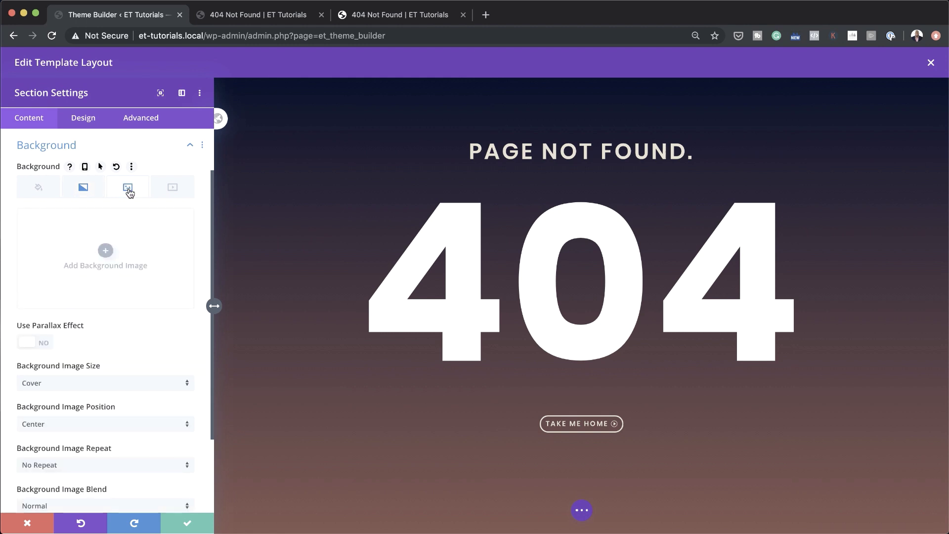
pyautogui.click(106, 253)
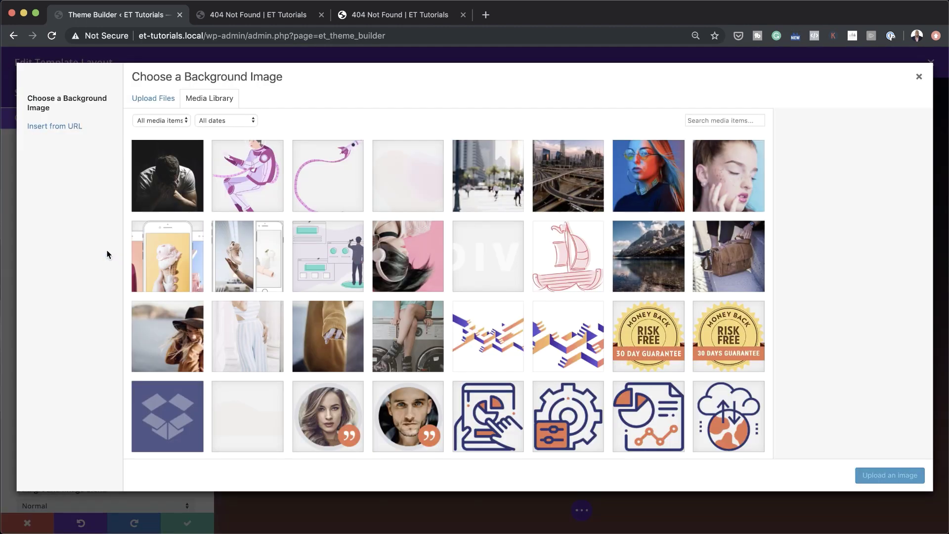
pyautogui.click(185, 186)
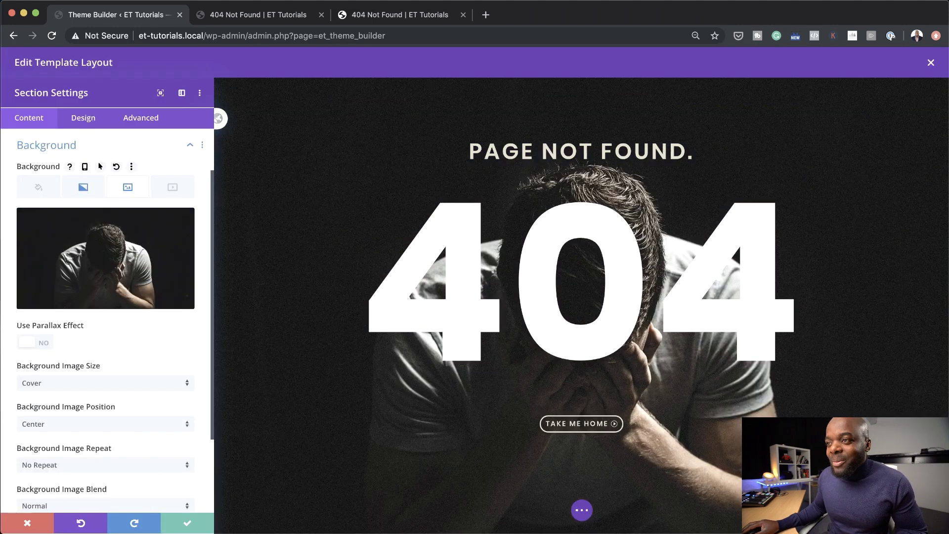
pyautogui.moveTo(144, 256)
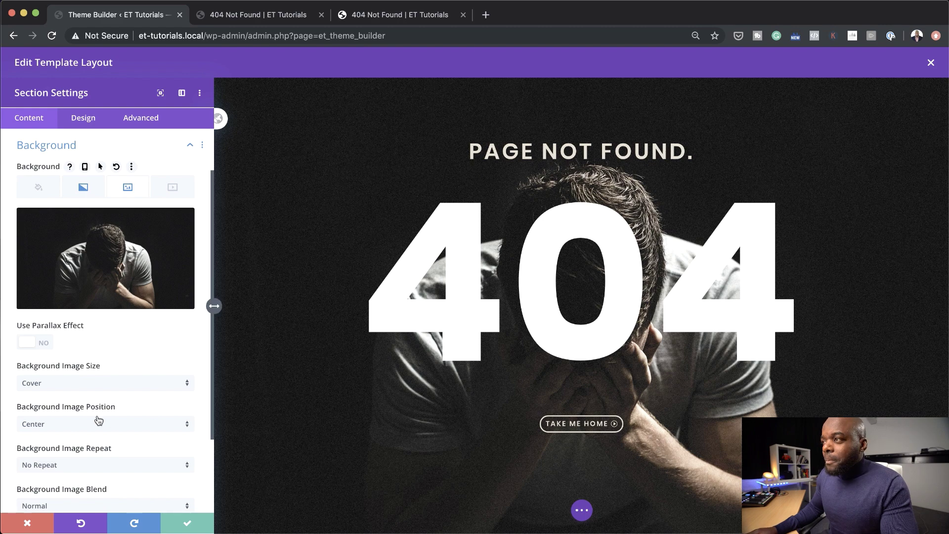
pyautogui.scroll(-1, 97, 420)
pyautogui.scroll(-4, 97, 420)
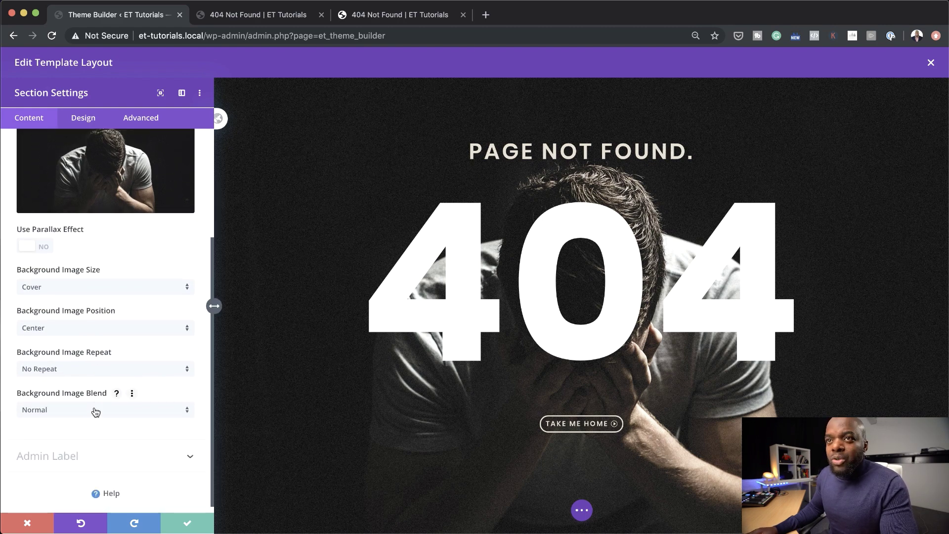
pyautogui.scroll(8, 112, 256)
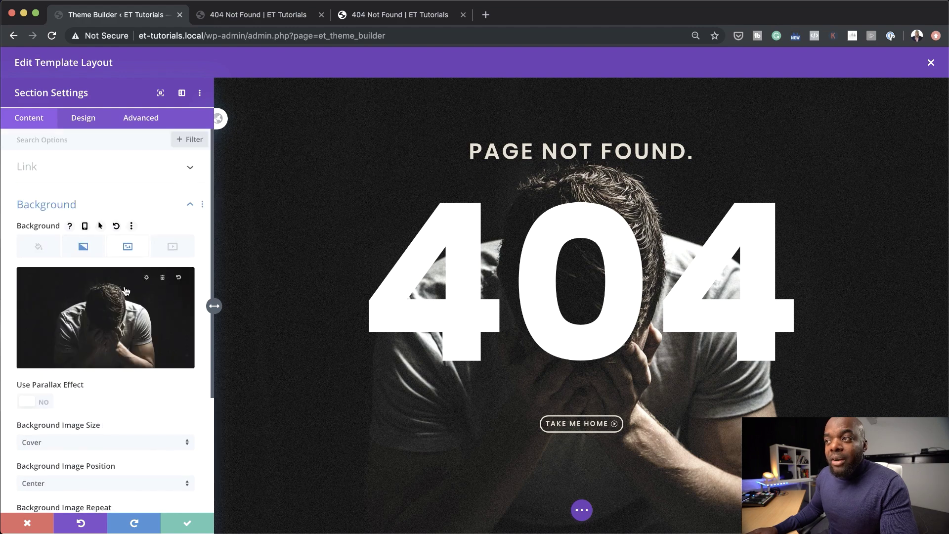
pyautogui.scroll(-4, 125, 290)
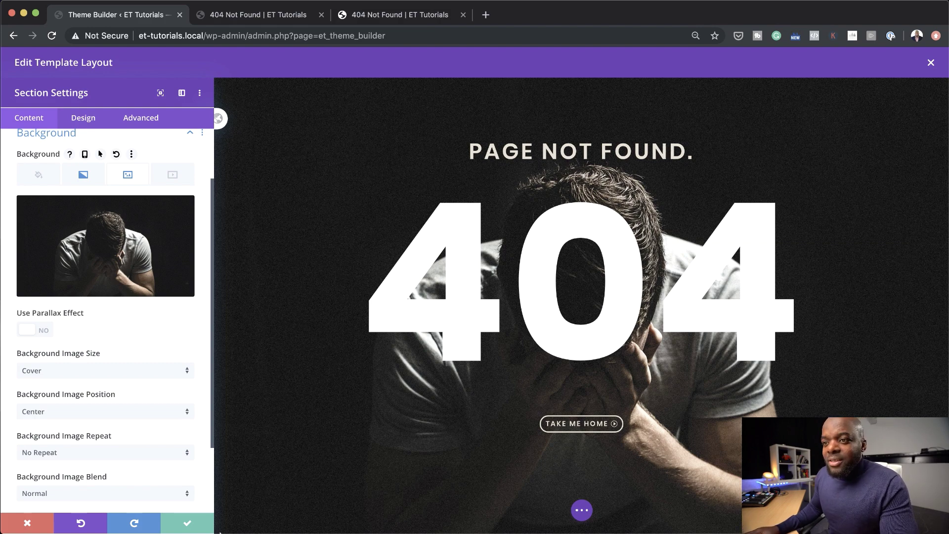
# - Set the 404 text's opacity filter to about 48%, keeping brightness at 100%
pyautogui.click(188, 523)
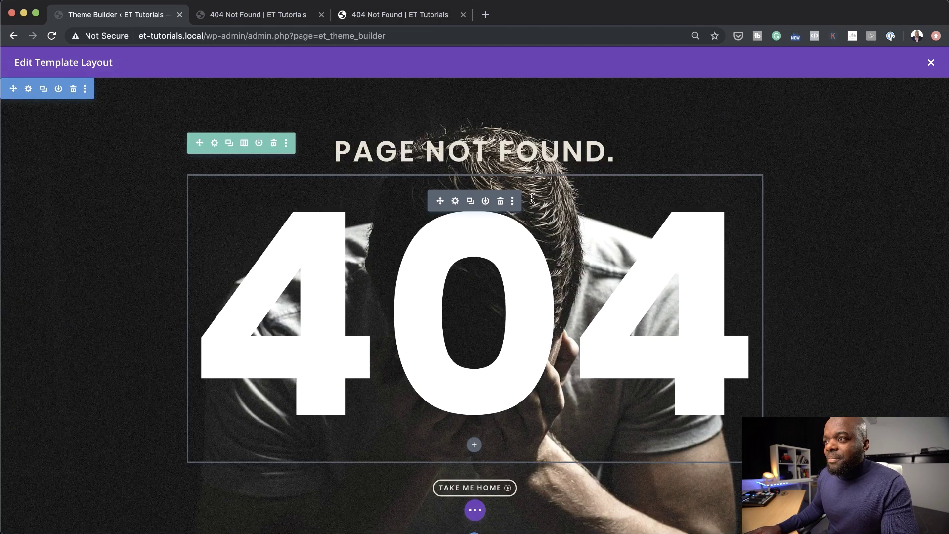
pyautogui.click(456, 201)
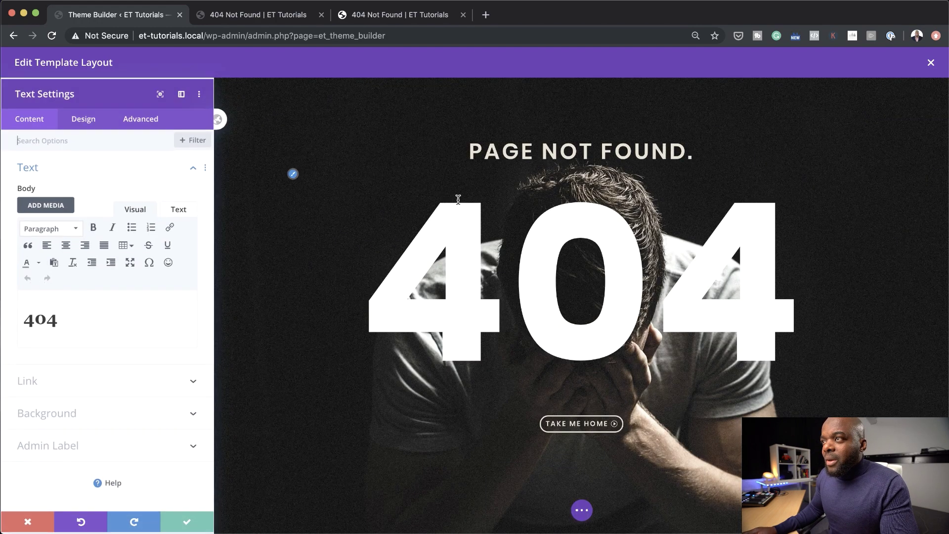
pyautogui.click(94, 121)
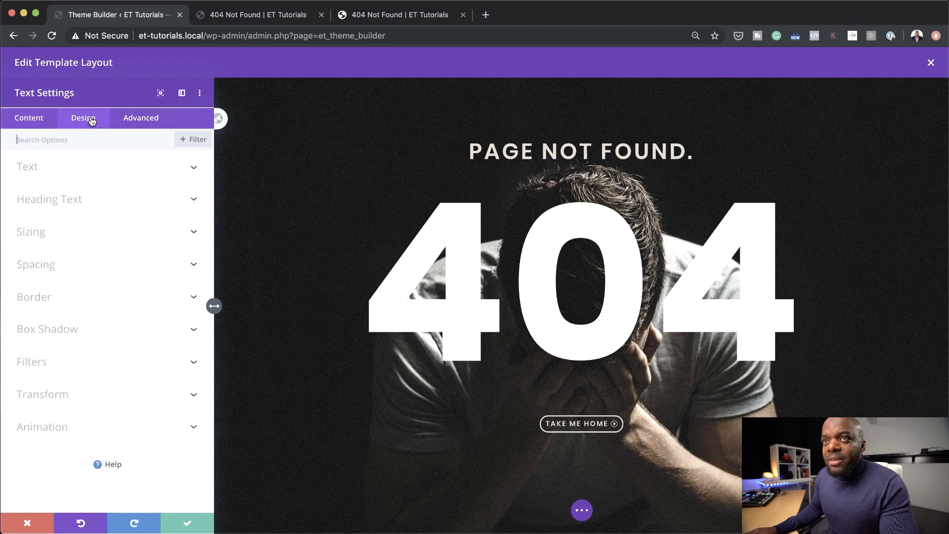
pyautogui.click(59, 367)
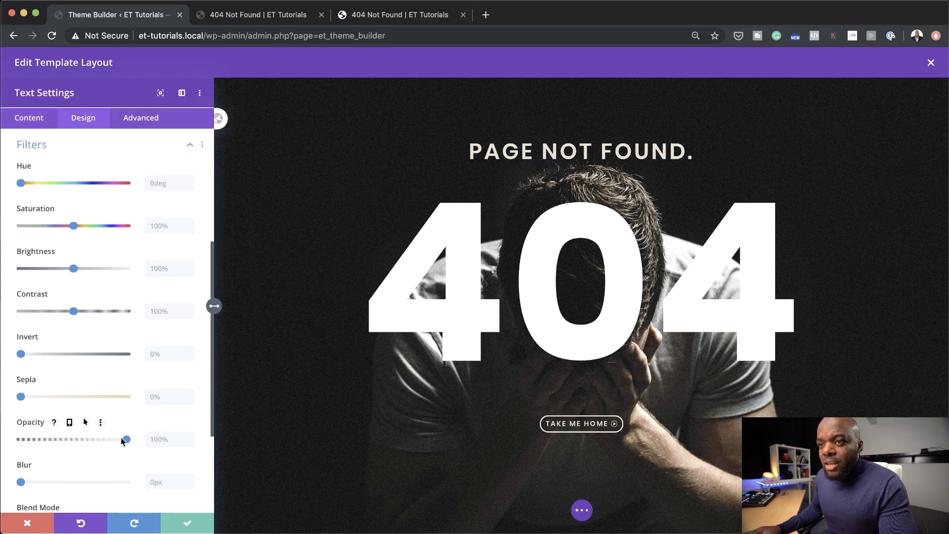
pyautogui.moveTo(126, 441); pyautogui.dragTo(71, 450)
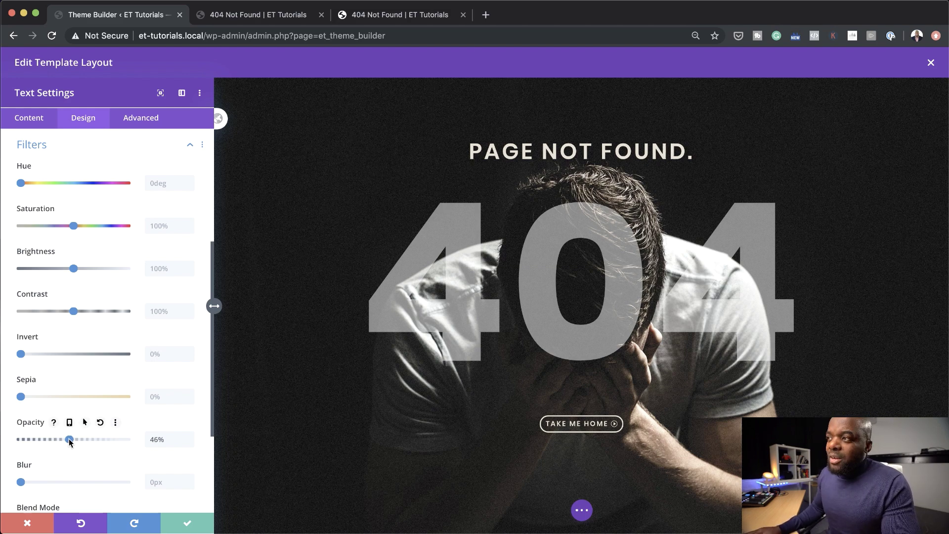
pyautogui.moveTo(69, 439); pyautogui.dragTo(135, 438)
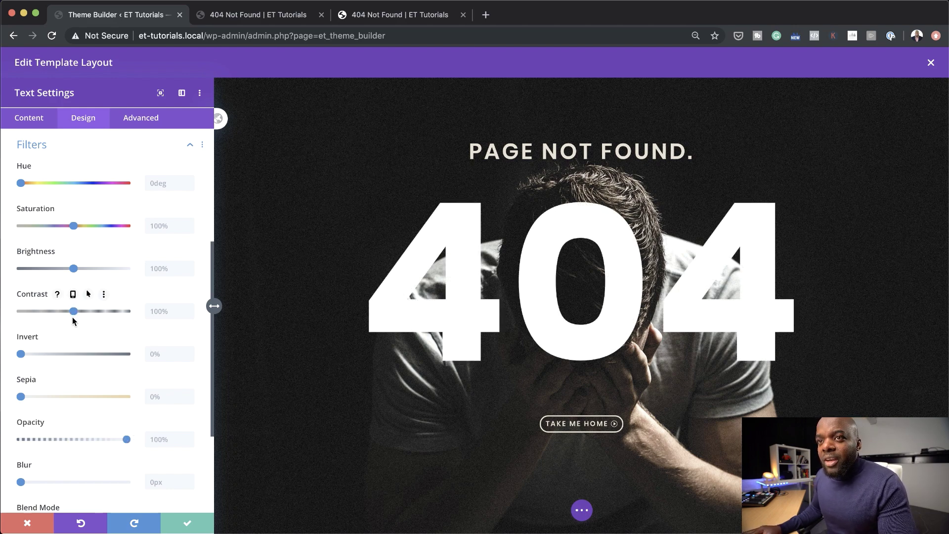
pyautogui.moveTo(73, 271)
pyautogui.mouseDown()
pyautogui.moveTo(29, 278)
pyautogui.moveTo(80, 275)
pyautogui.mouseUp()
pyautogui.click(111, 254)
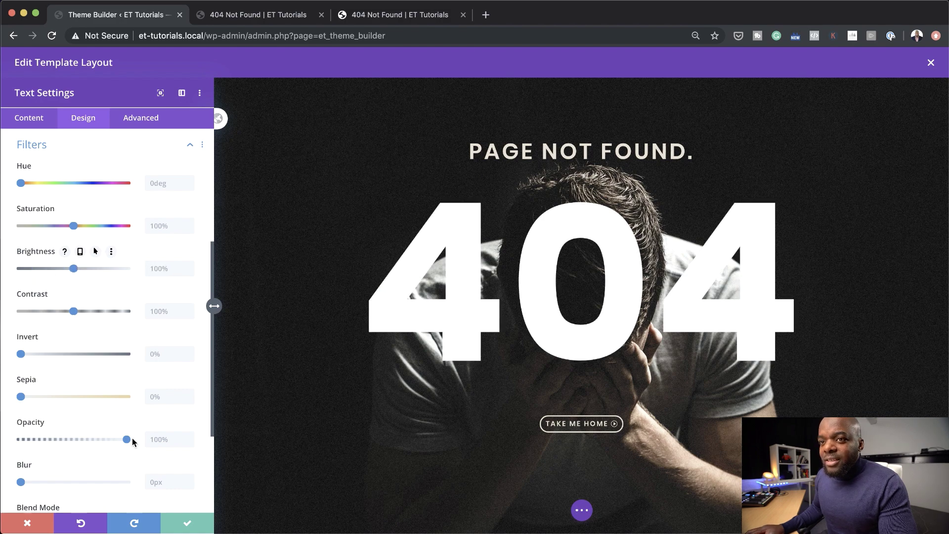
pyautogui.moveTo(127, 440); pyautogui.dragTo(72, 445)
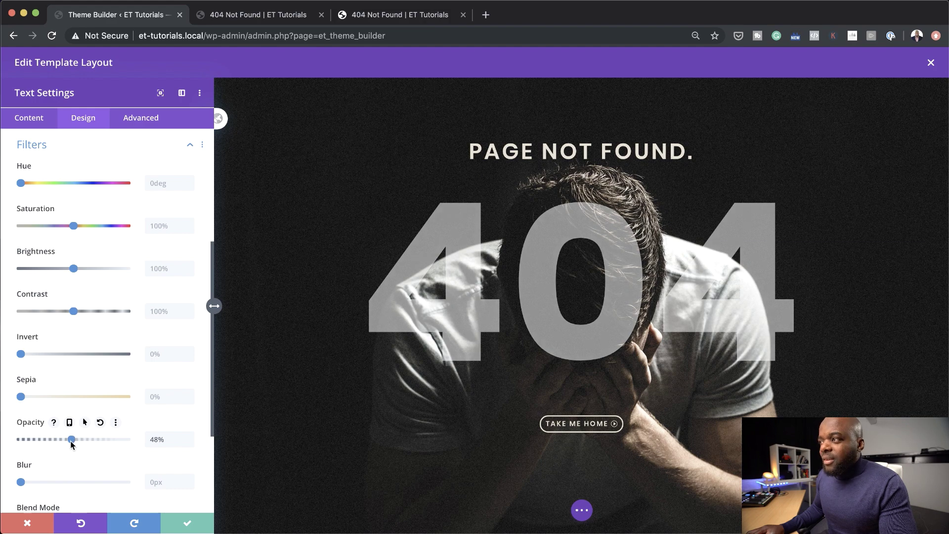
# - Make the 404 heading text beige #e7decd and save its text settings
pyautogui.scroll(5, 94, 312)
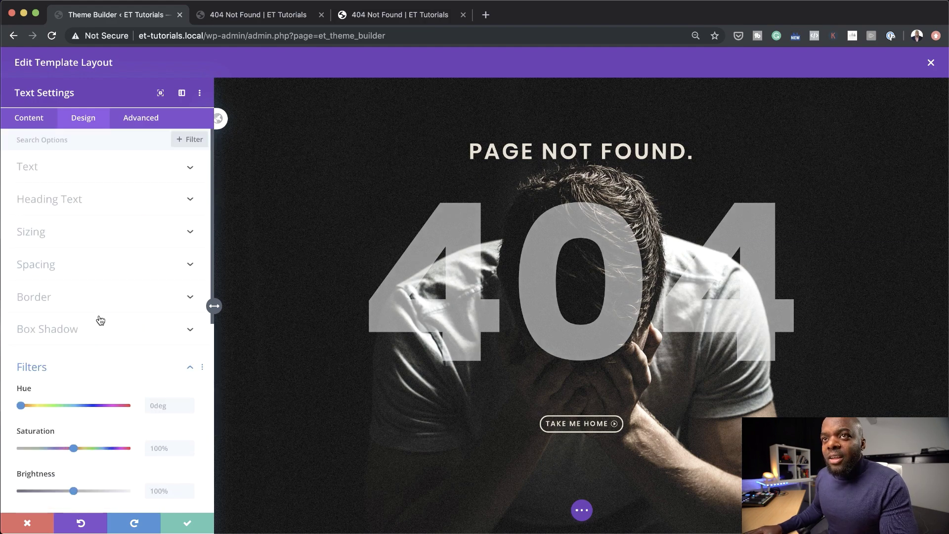
pyautogui.click(47, 199)
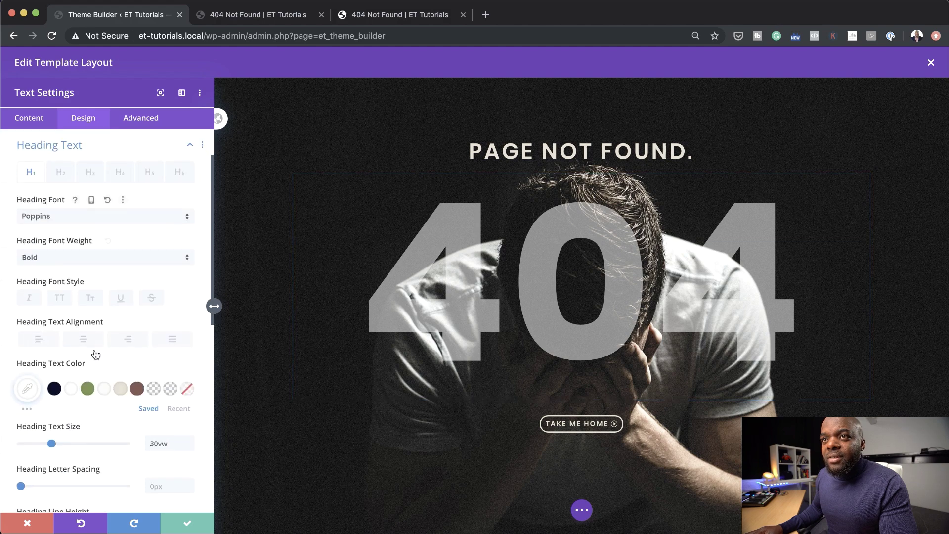
pyautogui.click(121, 389)
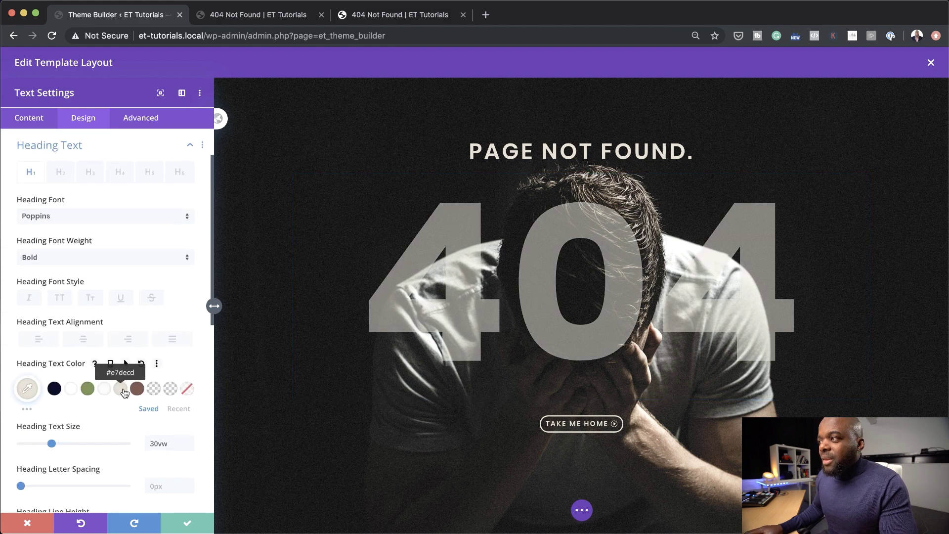
pyautogui.click(188, 524)
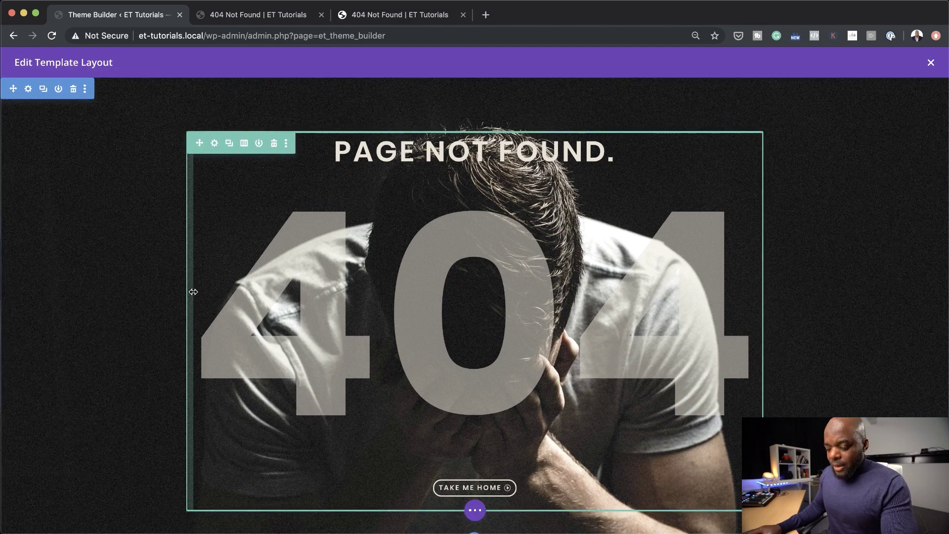
# - Save the 404 template with Ctrl+S, confirm Save Changes, and switch to the 404 page tab
pyautogui.hotkey('ctrl', 's')
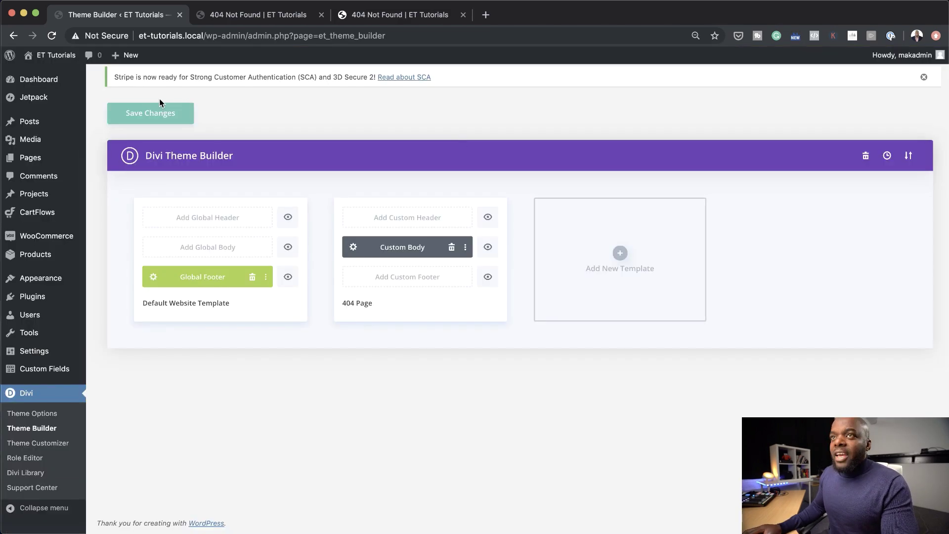
pyautogui.click(146, 115)
pyautogui.click(400, 14)
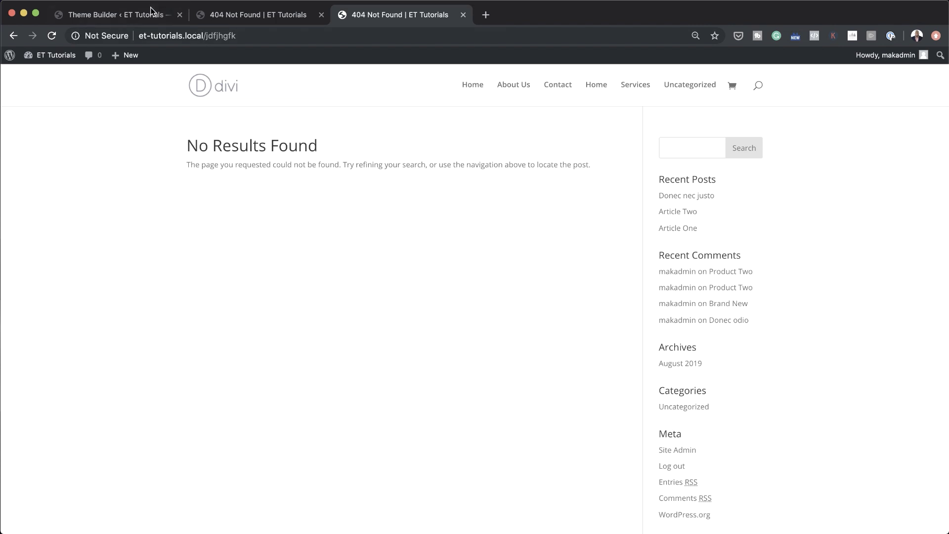
# - Reload the live 404 page to review the new design, then return to the Theme Builder tab
pyautogui.click(52, 36)
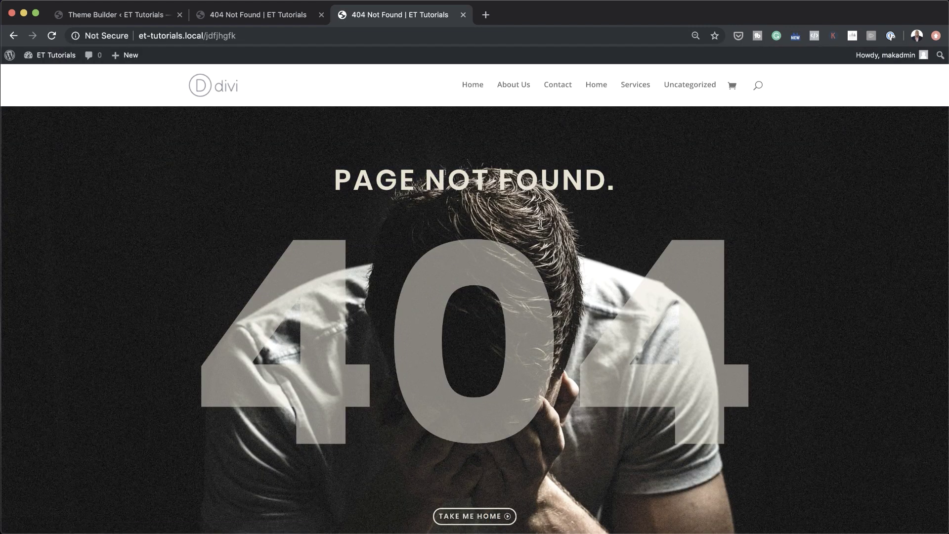
pyautogui.scroll(-3, 710, 271)
pyautogui.scroll(3, 708, 275)
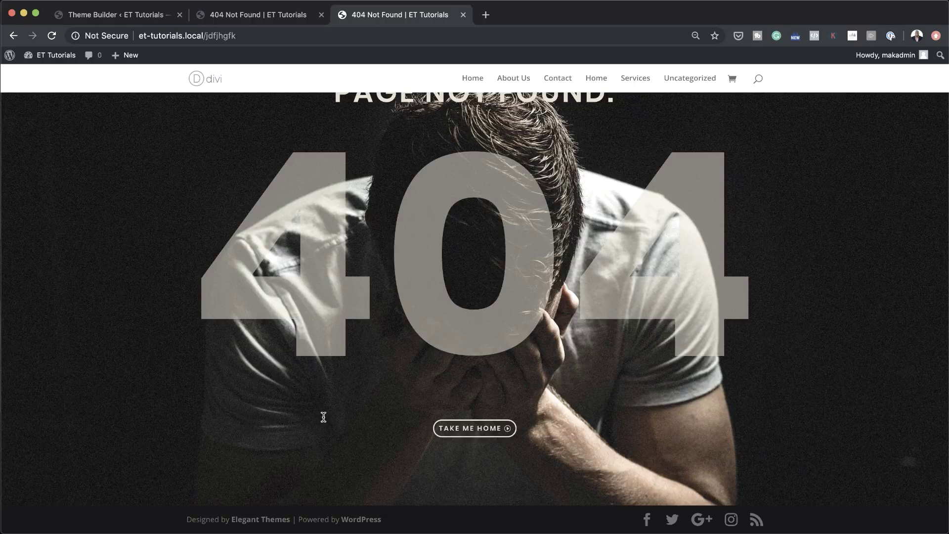
pyautogui.scroll(3, 324, 417)
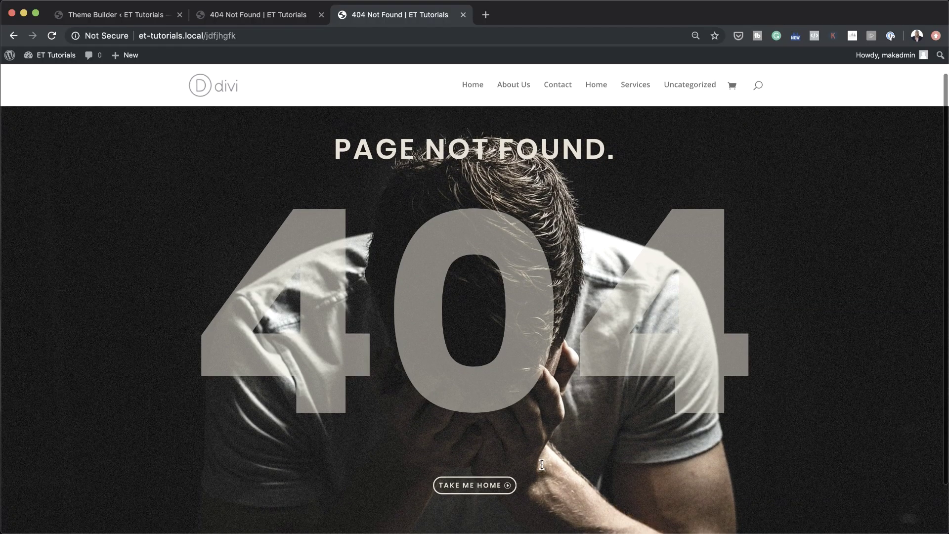
pyautogui.scroll(-3, 541, 464)
pyautogui.scroll(3, 542, 464)
pyautogui.press('super+1')
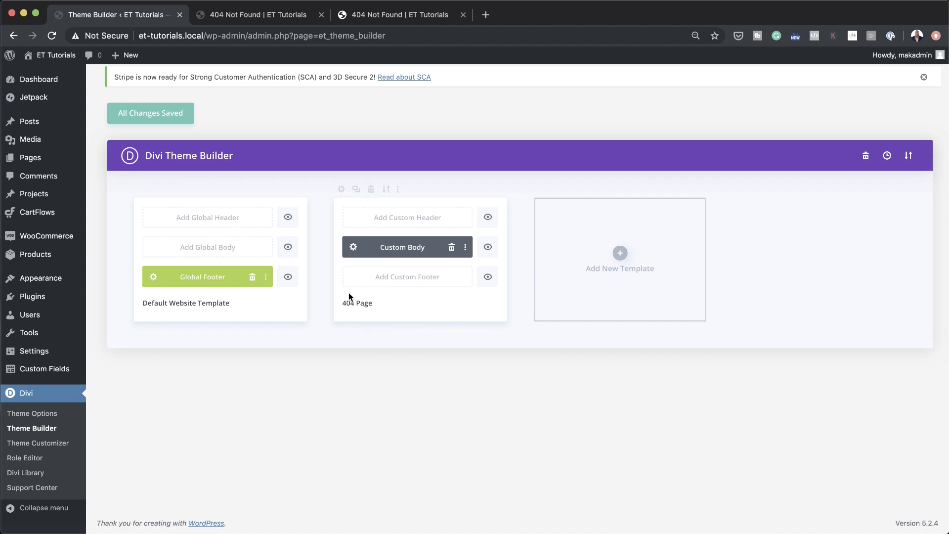
# - Disable the 404 Page template's header and footer and save the changes
pyautogui.click(489, 218)
pyautogui.click(489, 279)
pyautogui.click(178, 115)
pyautogui.click(279, 20)
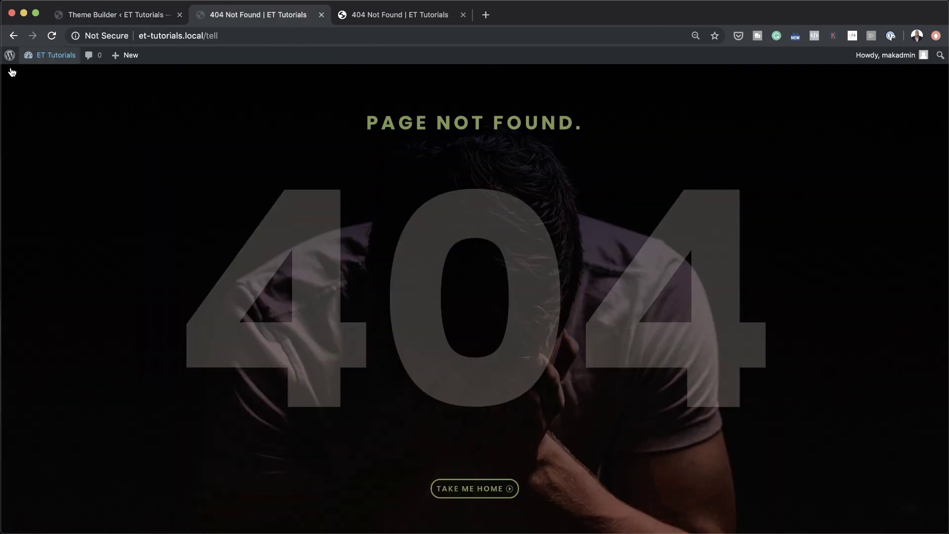
# - Reload the 404 page to confirm it has no header, then narrow the browser window
pyautogui.click(52, 37)
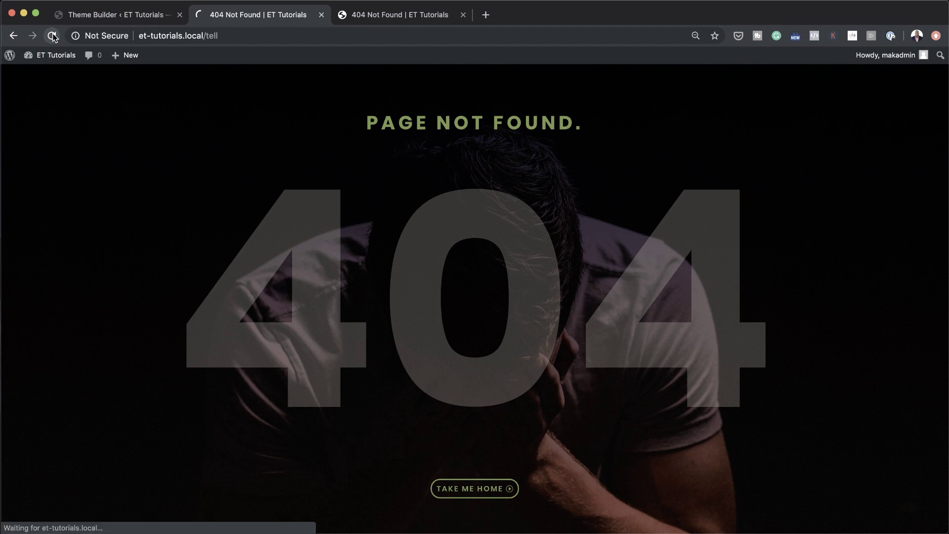
pyautogui.moveTo(50, 55)
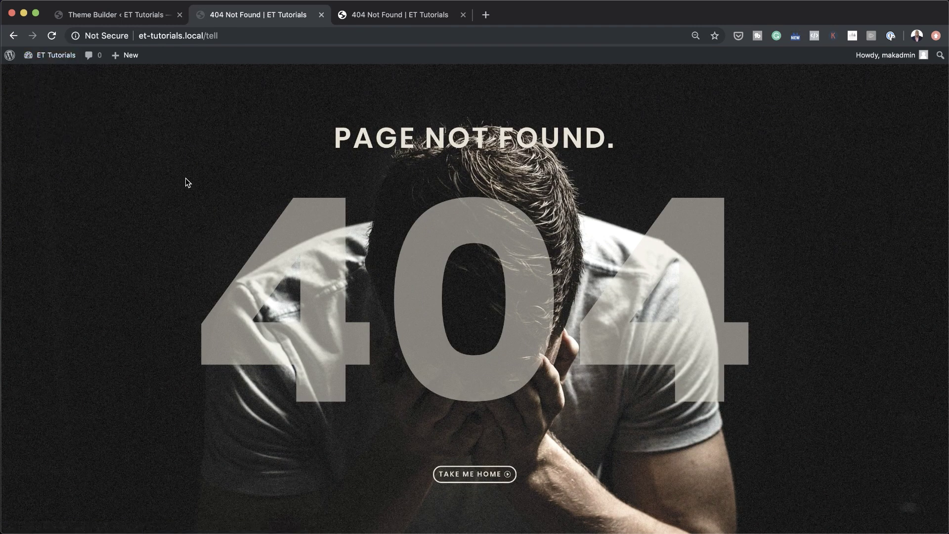
pyautogui.scroll(-1, 723, 417)
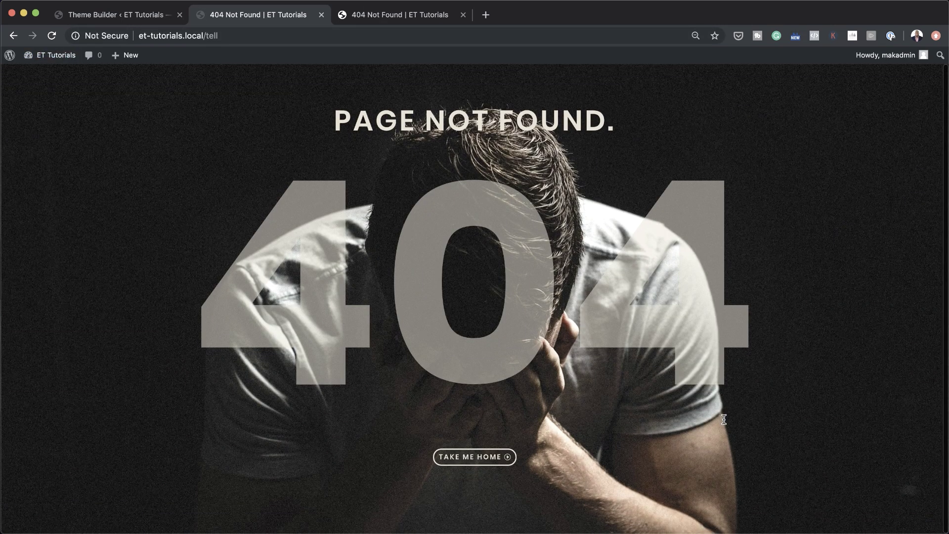
pyautogui.scroll(1, 732, 431)
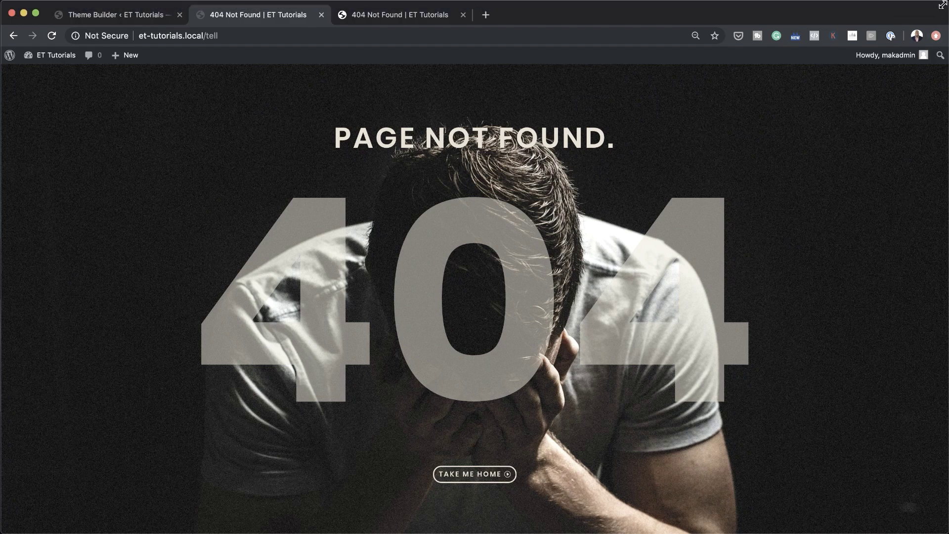
pyautogui.hotkey('ctrl', 'alt', 'Left')
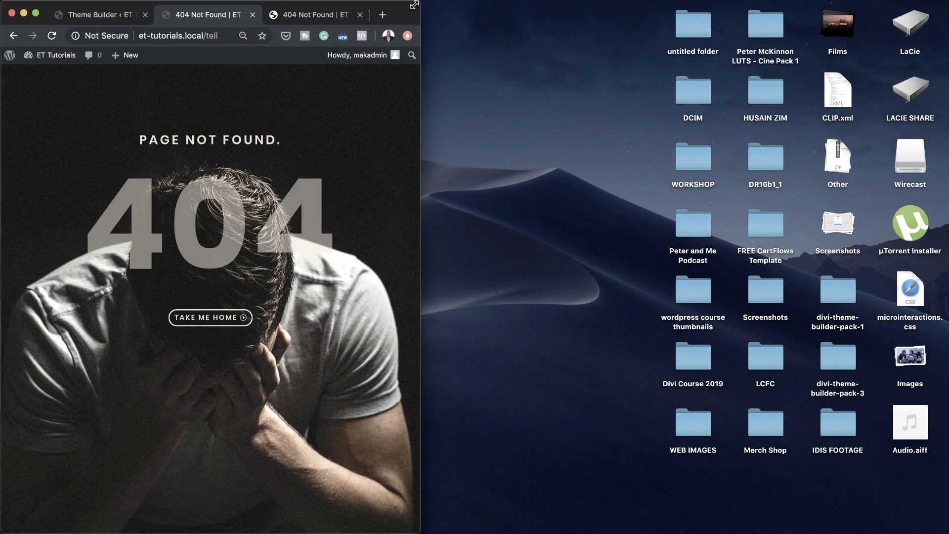
# - Preview the 404 page at a narrow phone width, then restore full-screen and return to Theme Builder
pyautogui.moveTo(414, 5); pyautogui.dragTo(162, 25)
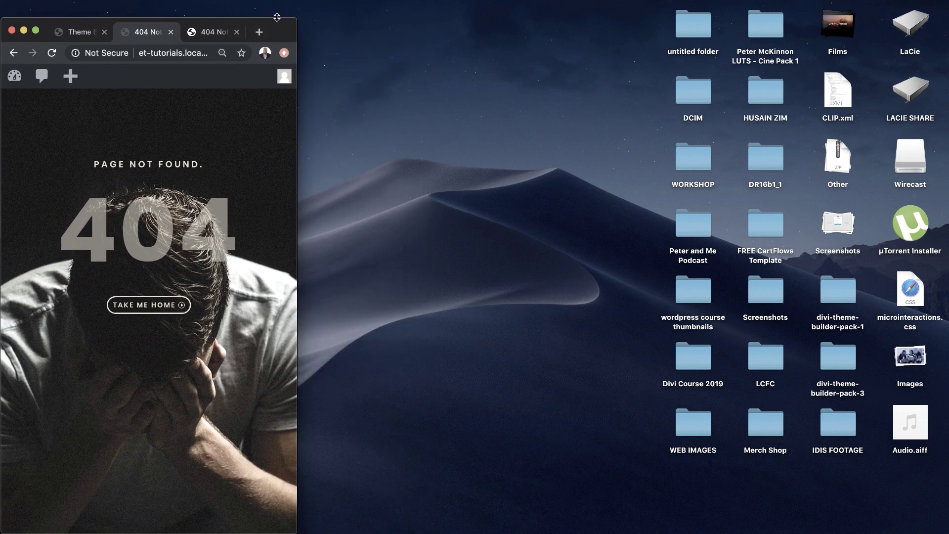
pyautogui.moveTo(277, 17); pyautogui.dragTo(277, 1)
pyautogui.scroll(-1, 151, 277)
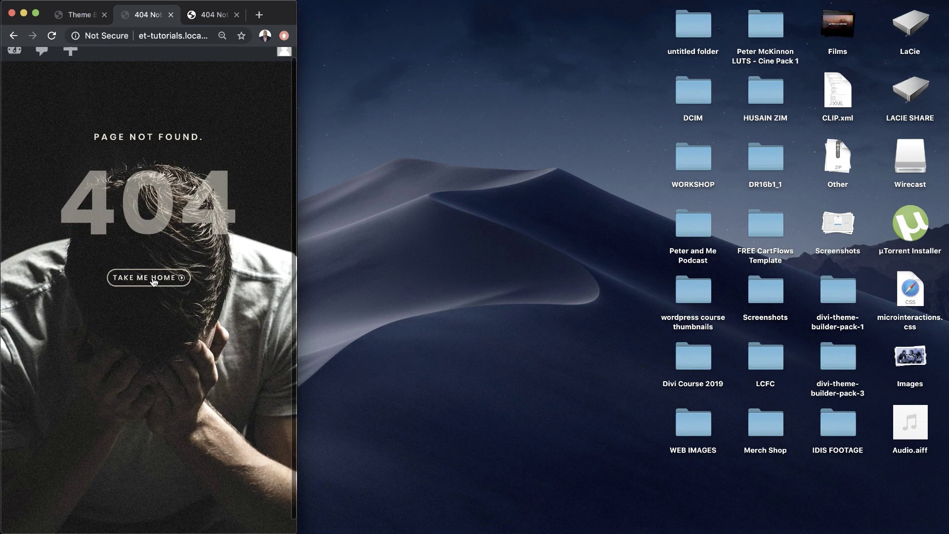
pyautogui.scroll(1, 153, 281)
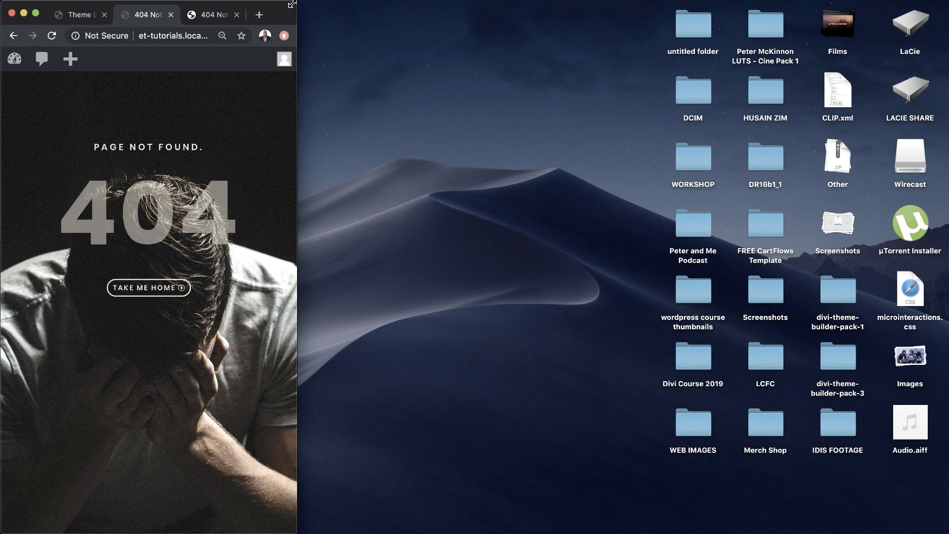
pyautogui.moveTo(292, 4); pyautogui.dragTo(948, 4)
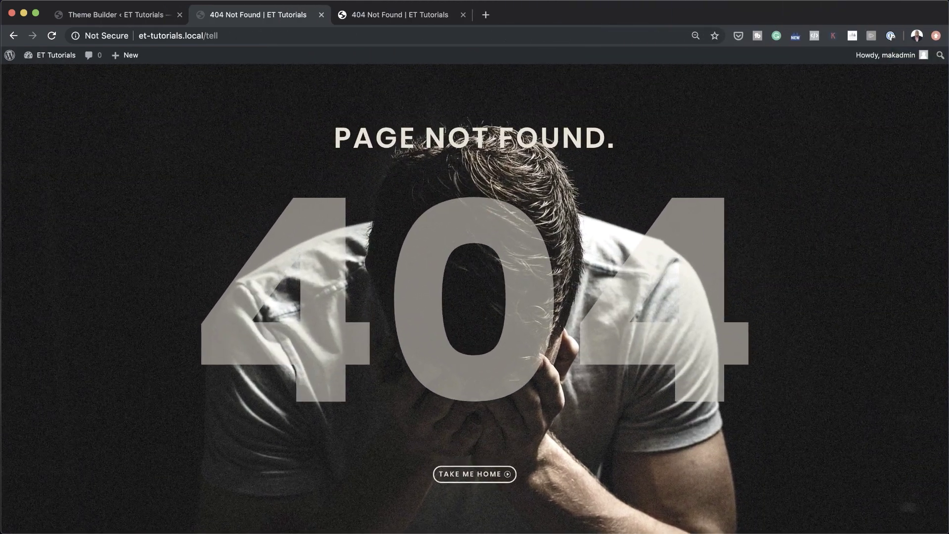
pyautogui.click(141, 18)
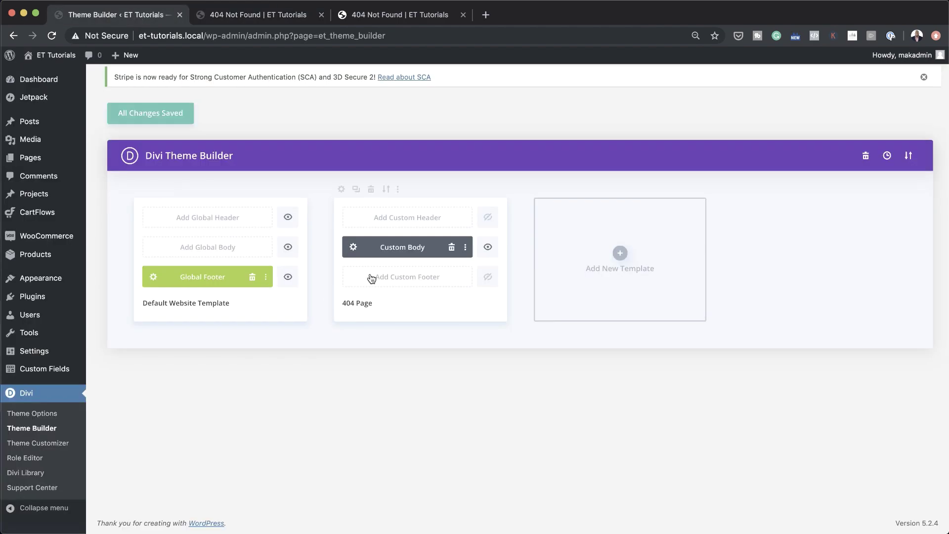
pyautogui.click(354, 248)
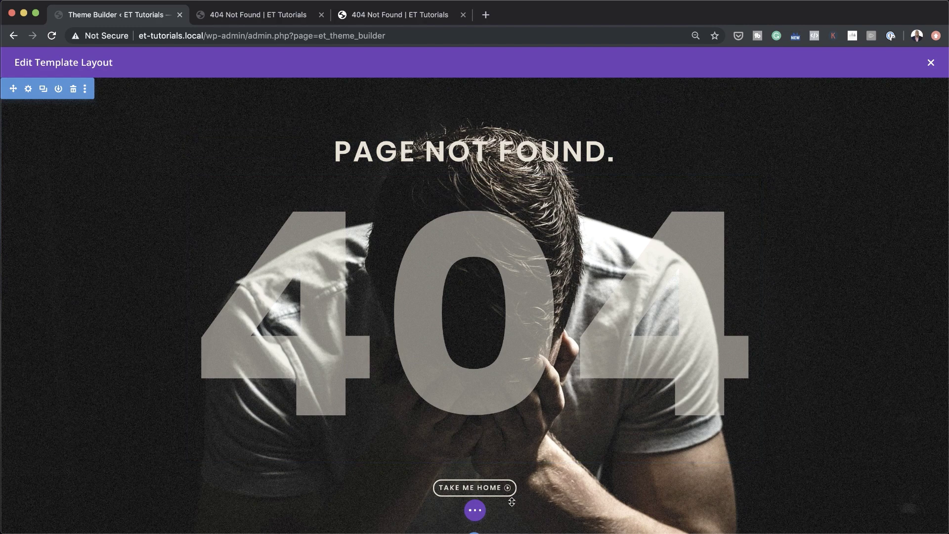
pyautogui.scroll(-1, 499, 491)
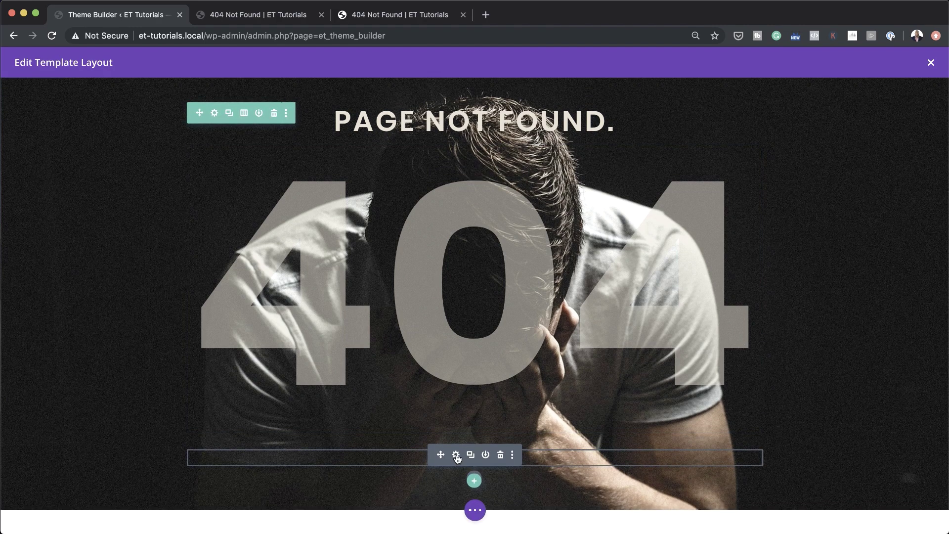
pyautogui.click(456, 456)
pyautogui.click(58, 247)
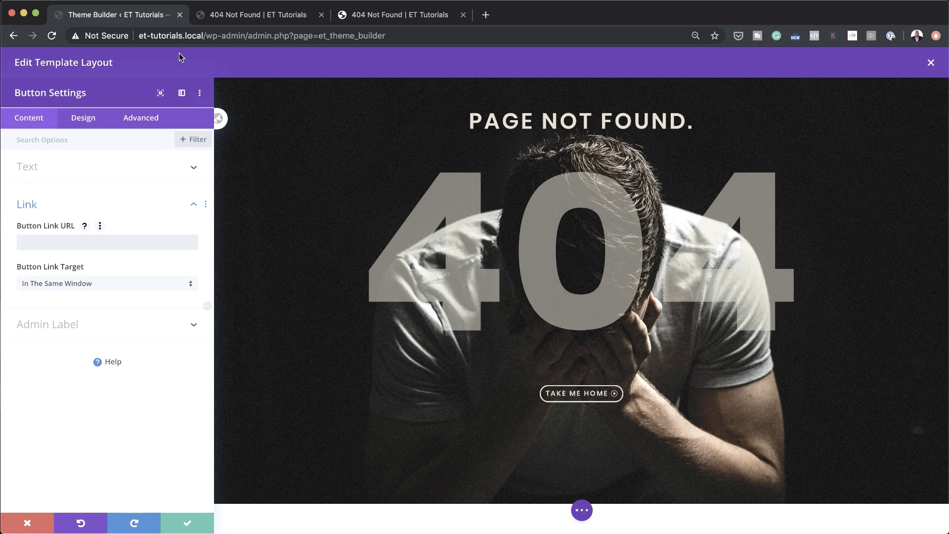
pyautogui.moveTo(205, 35); pyautogui.dragTo(137, 30)
pyautogui.press('super+c')
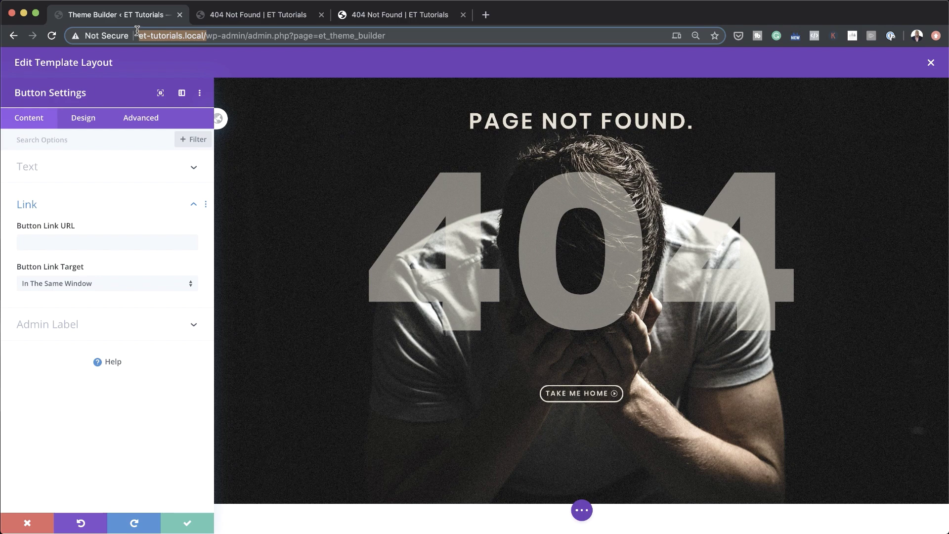
pyautogui.click(85, 242)
pyautogui.press('super+v')
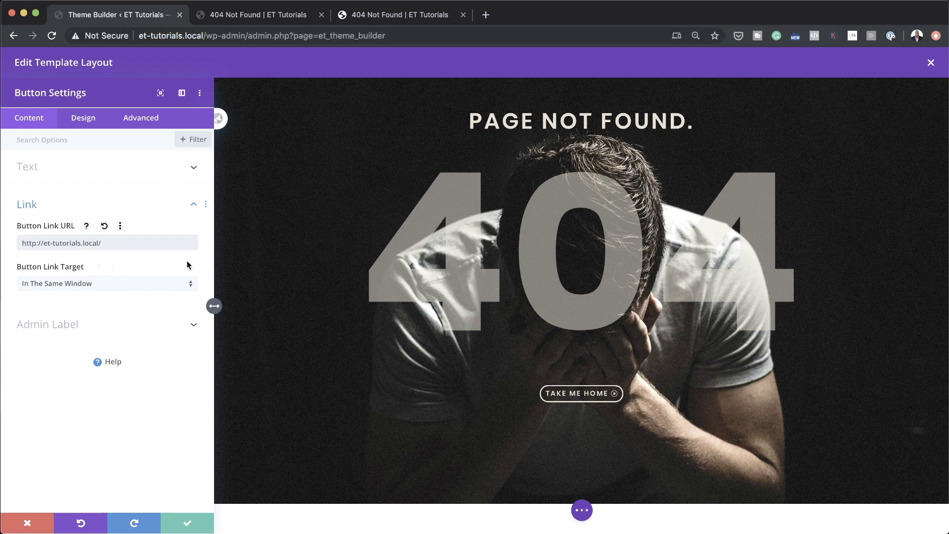
# - Reload the live 404 page and test that the button leads to the home page
pyautogui.hotkey('ctrl', 'Tab')
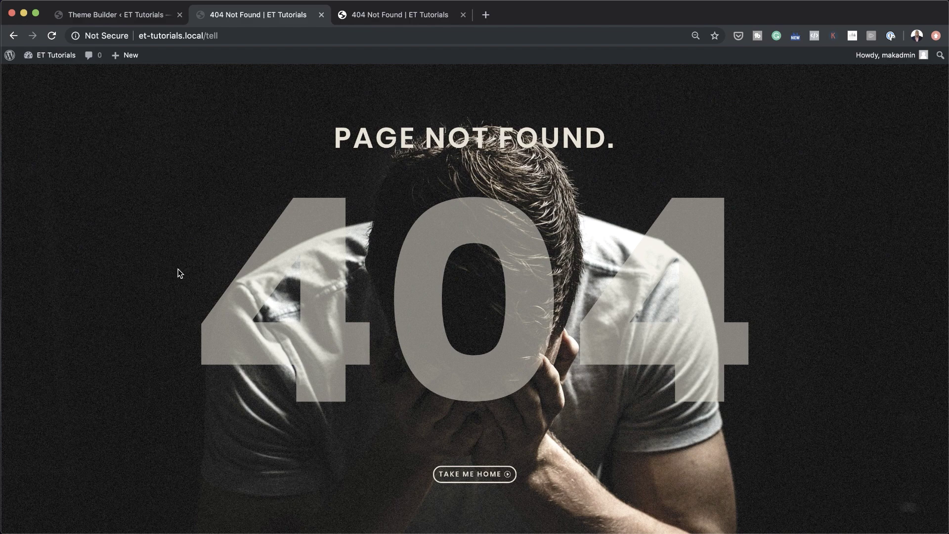
pyautogui.click(51, 36)
pyautogui.click(468, 476)
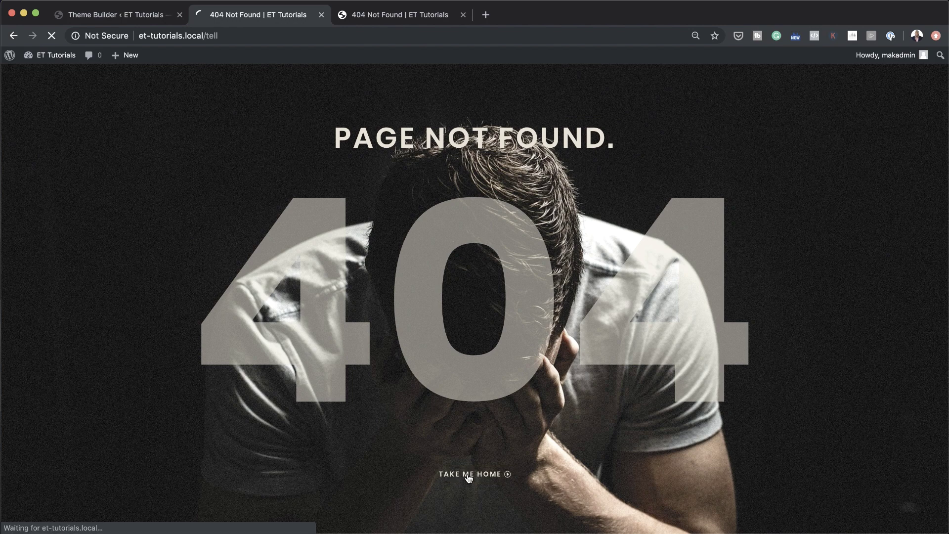